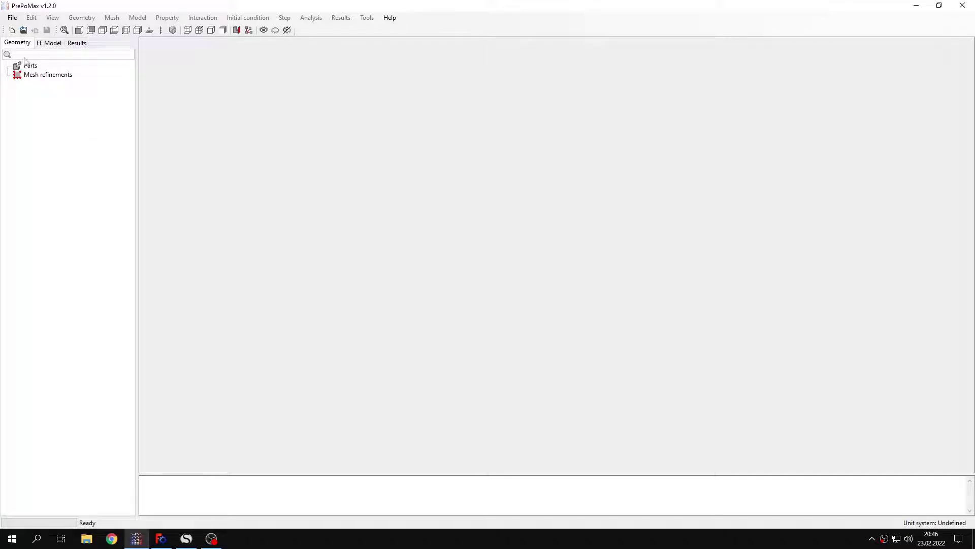
- Create a new 2D plane strain model using the mm, ton, s, °C unit system
left_click(12, 30)
left_click(157, 85)
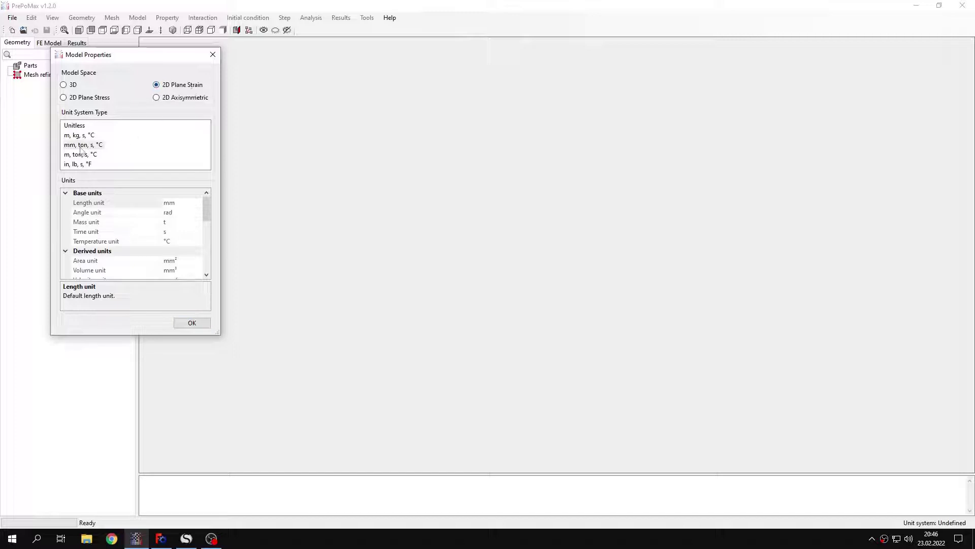
left_click(193, 324)
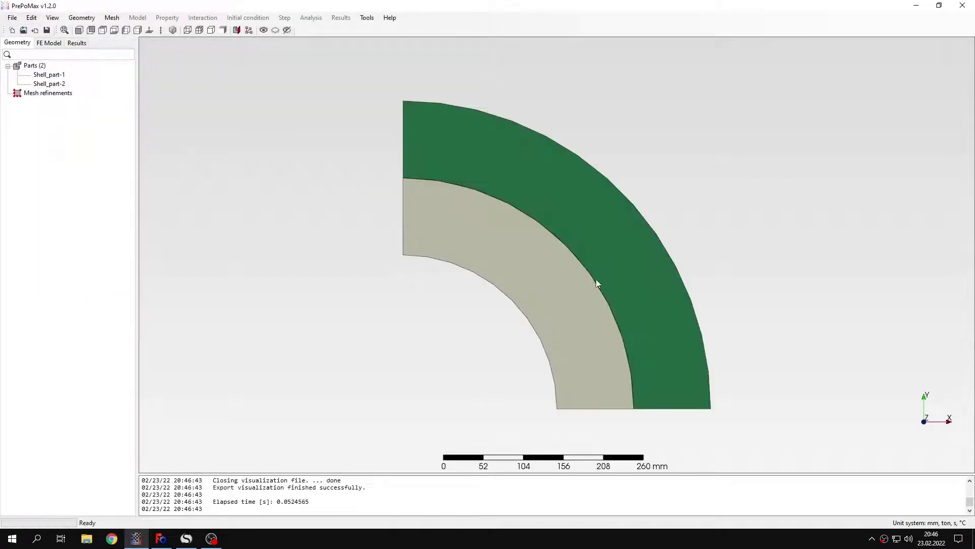
- Orbit the imported quarter-pipe briefly, then return to the Front view
left_click_drag(596, 279, 568, 293)
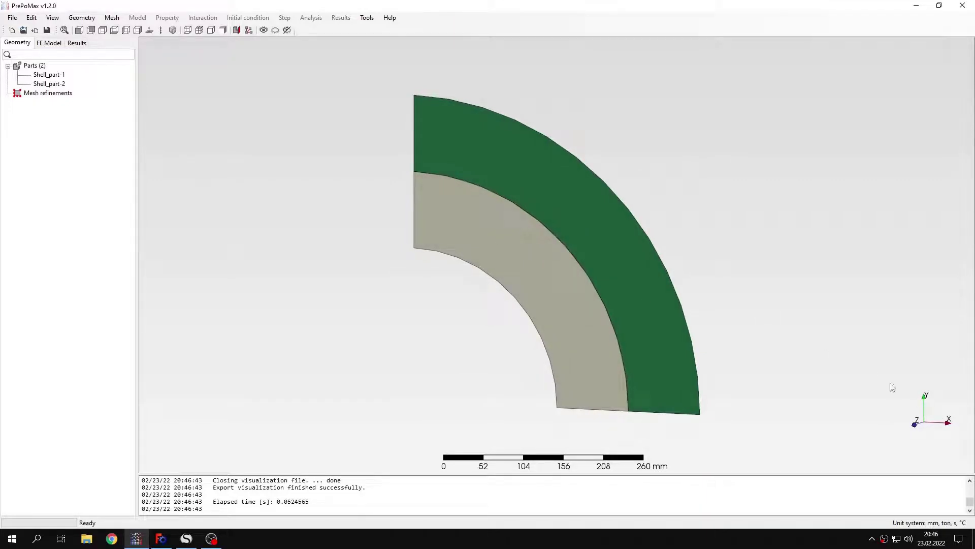
left_click(79, 30)
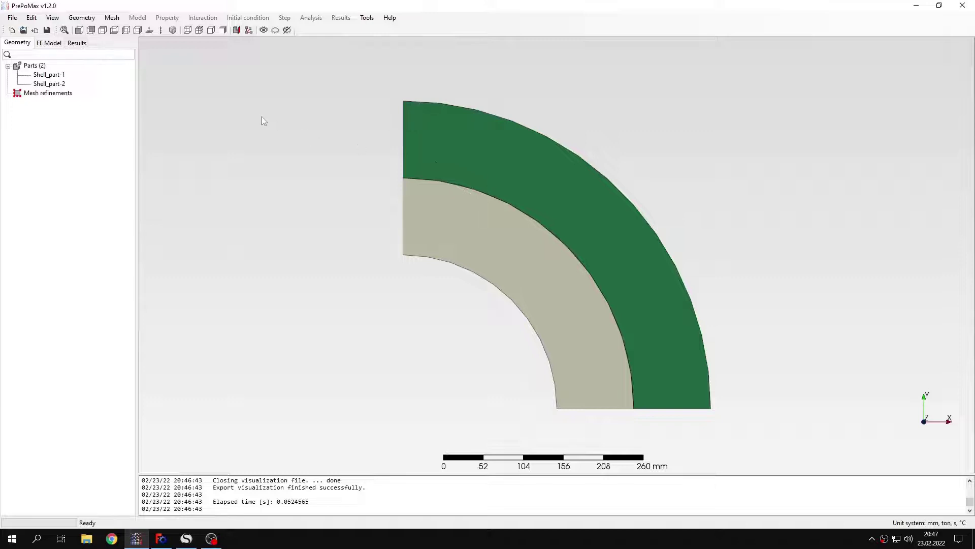
- Lower the maximum element size in the meshing parameters for both Shell parts
left_click(111, 17)
left_click(137, 29)
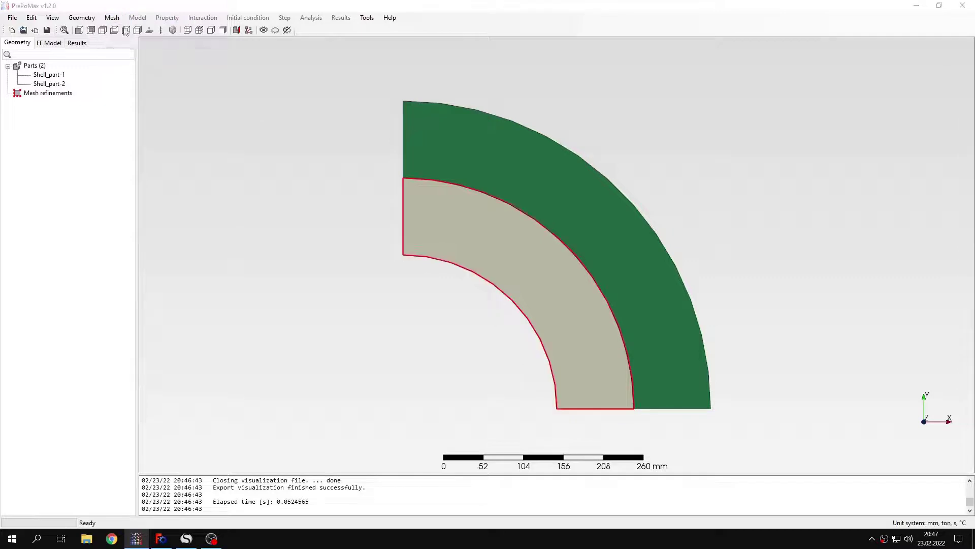
left_click(149, 117, "ctrl")
left_click(150, 260)
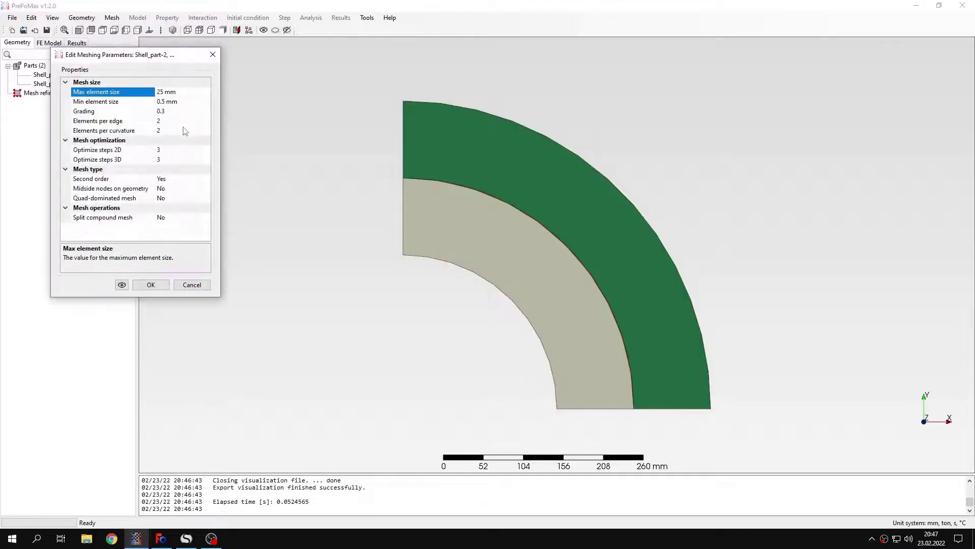
left_click(165, 91)
key("BackSpace")
type("10")
left_click(151, 284)
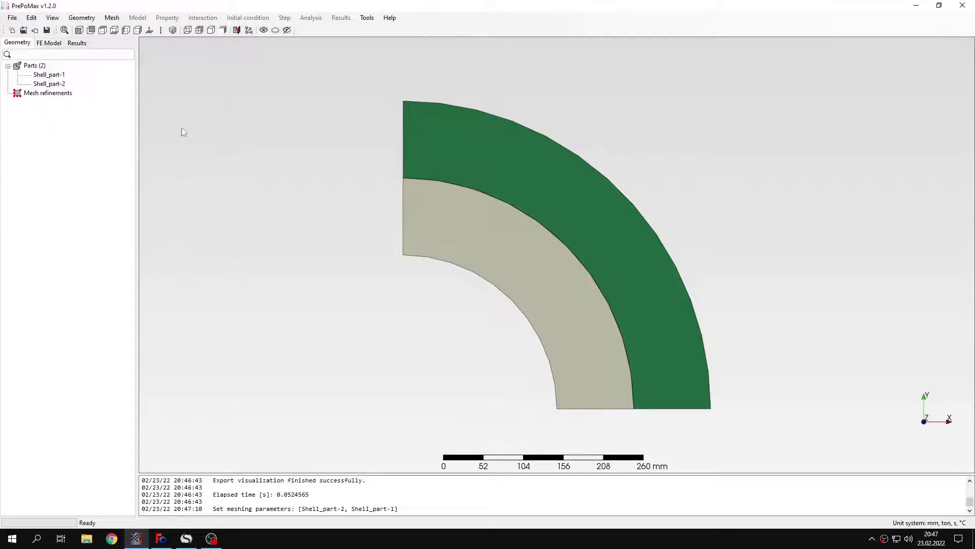
- Generate the second-order mesh on both Shell parts, giving 5545 elements
left_click(111, 17)
left_click(142, 63)
left_click(146, 115, "ctrl")
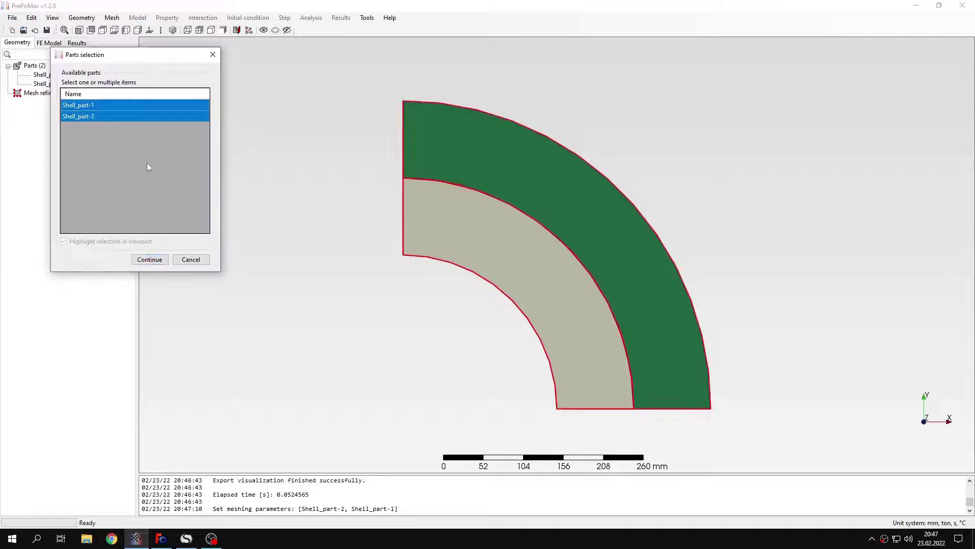
left_click(150, 260)
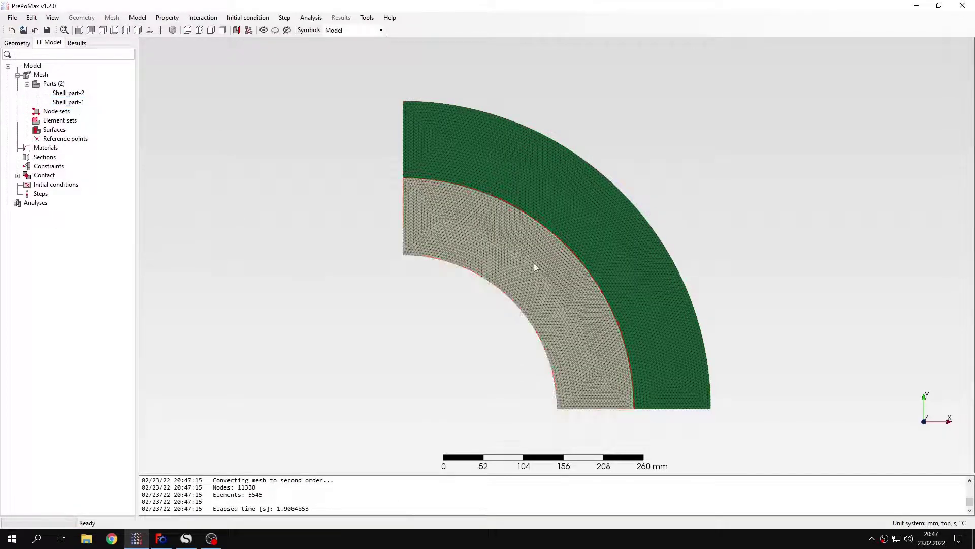
scroll(570, 297, "up", 1)
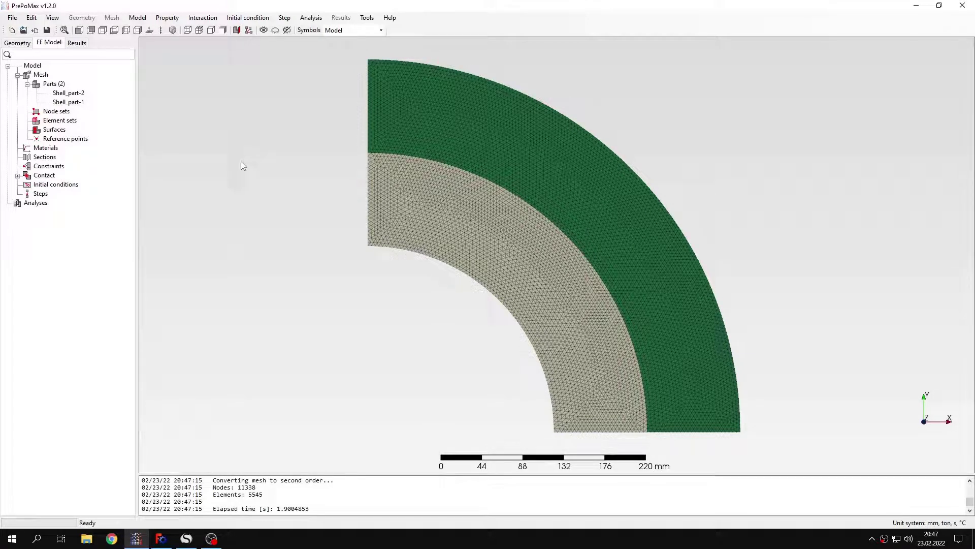
- Define an elastic Steel material with E 210000 MPa and Poisson's ratio 0.3
double_click(46, 148)
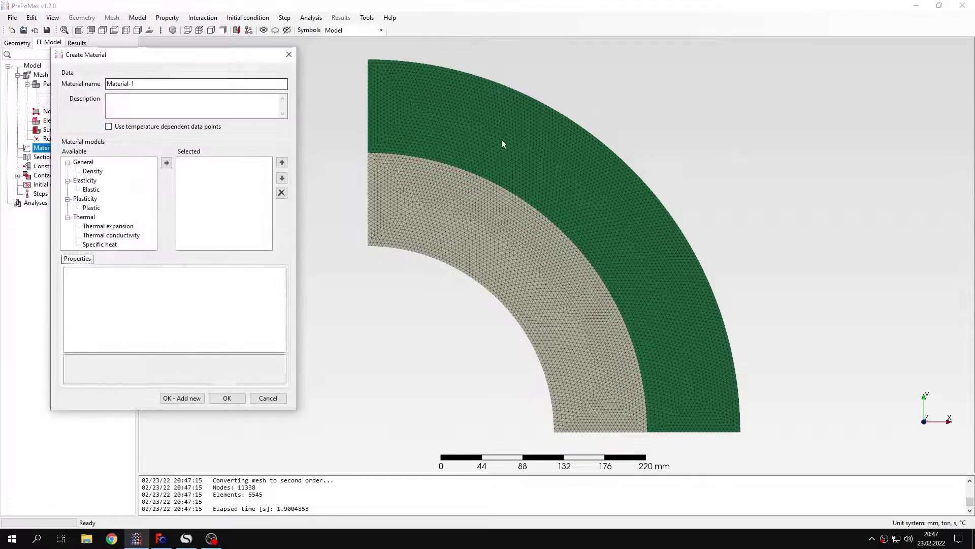
left_click(81, 89)
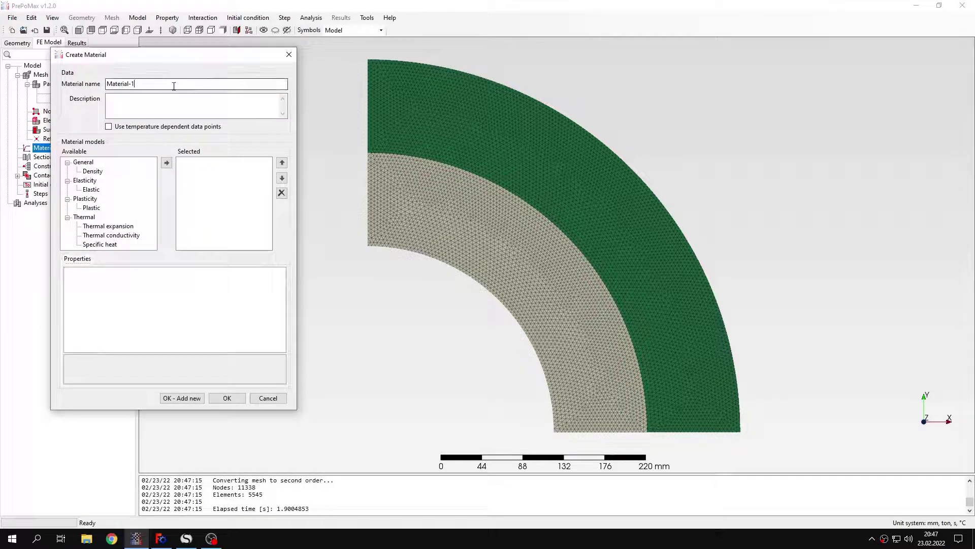
type("Steel")
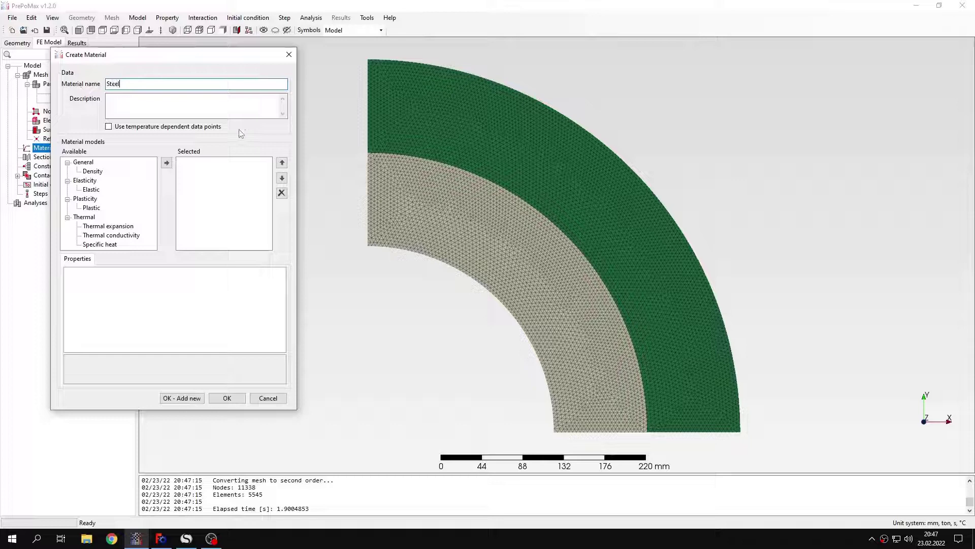
left_click(91, 190)
left_click(166, 162)
left_click(177, 282)
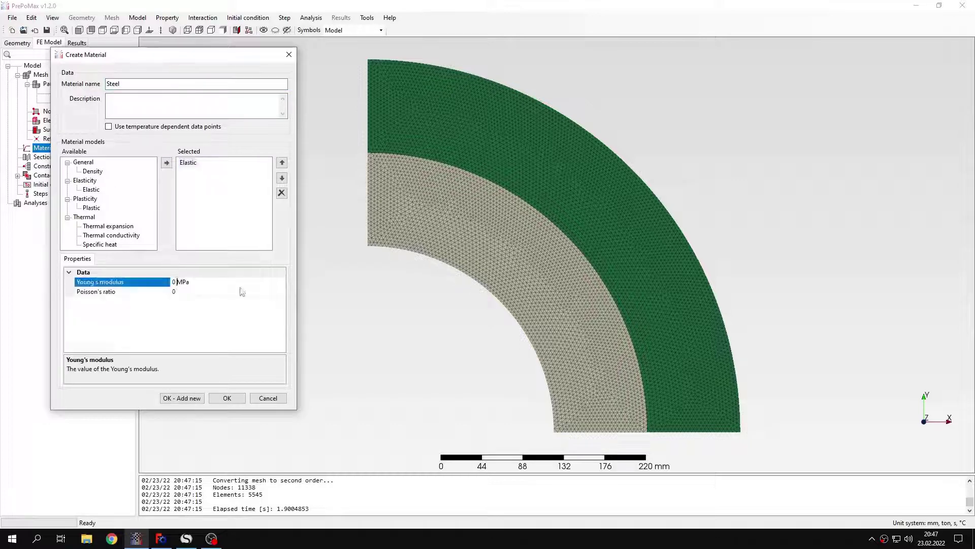
type("210")
type("00")
type("0")
left_click(199, 291)
type("3")
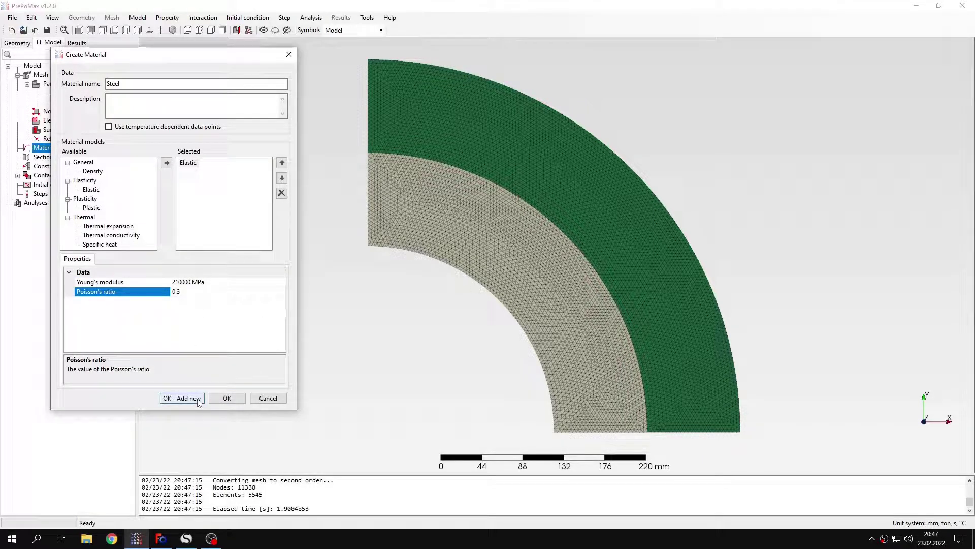
left_click(181, 397)
type("Cop")
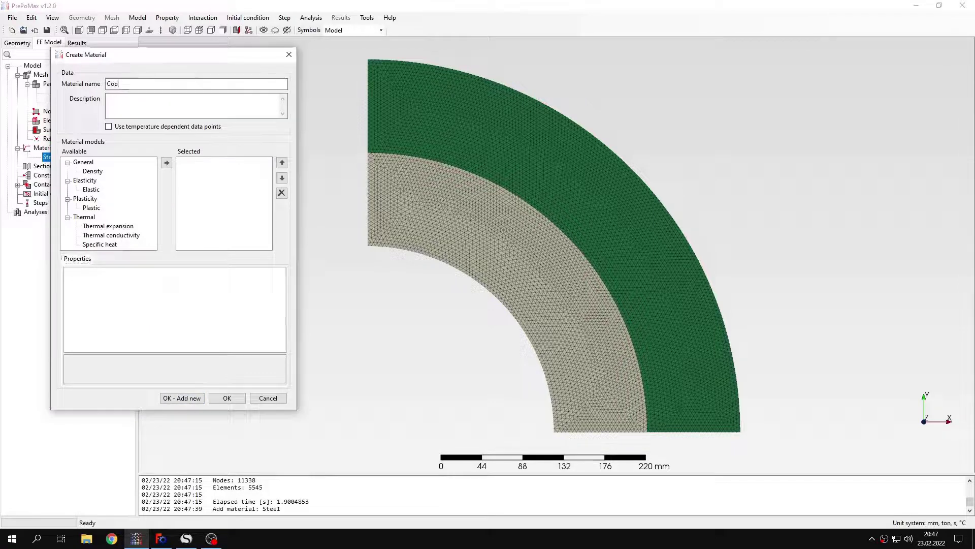
type("per")
- Define an elastic Copper material with E 110000 MPa and Poisson's ratio 0.32
left_click(91, 189)
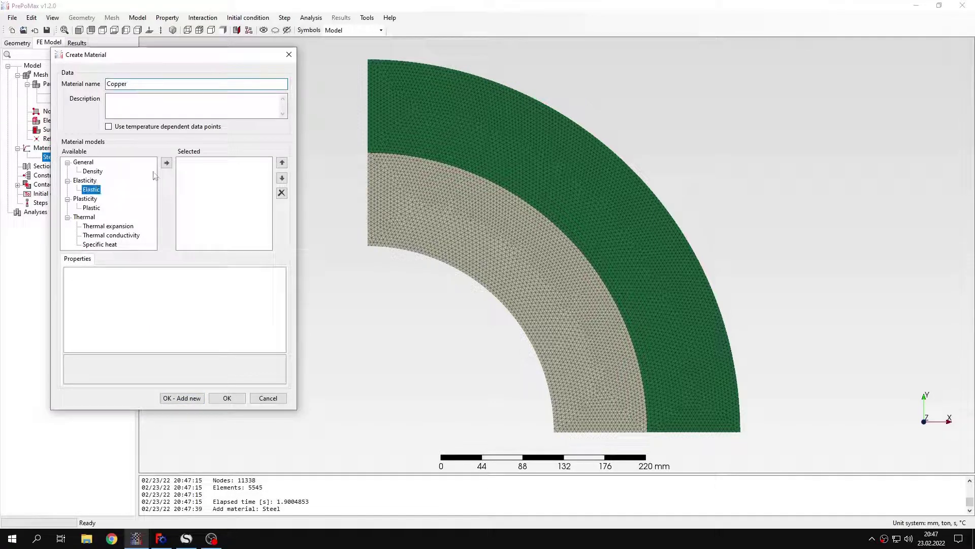
left_click(166, 163)
left_click(189, 279)
type("1")
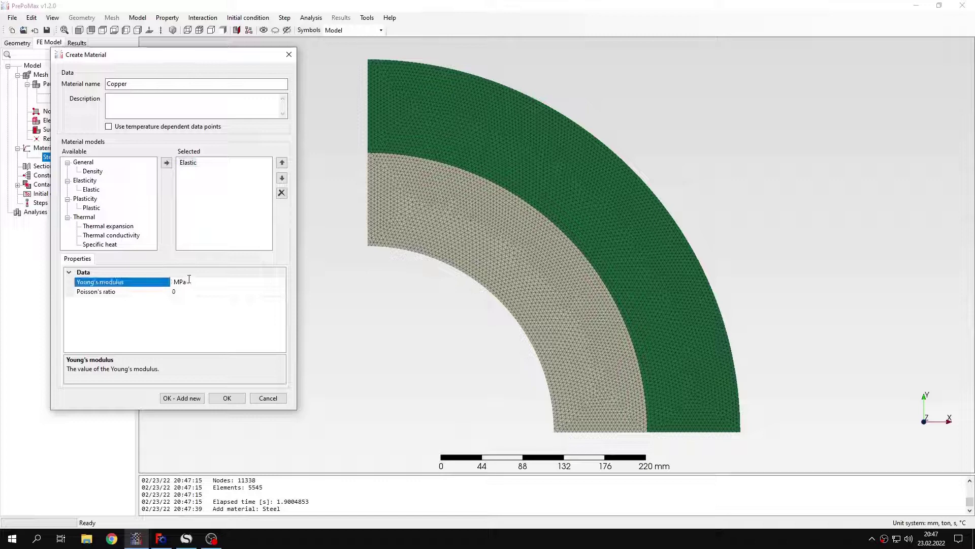
type(".1e")
type("5")
left_click(191, 291)
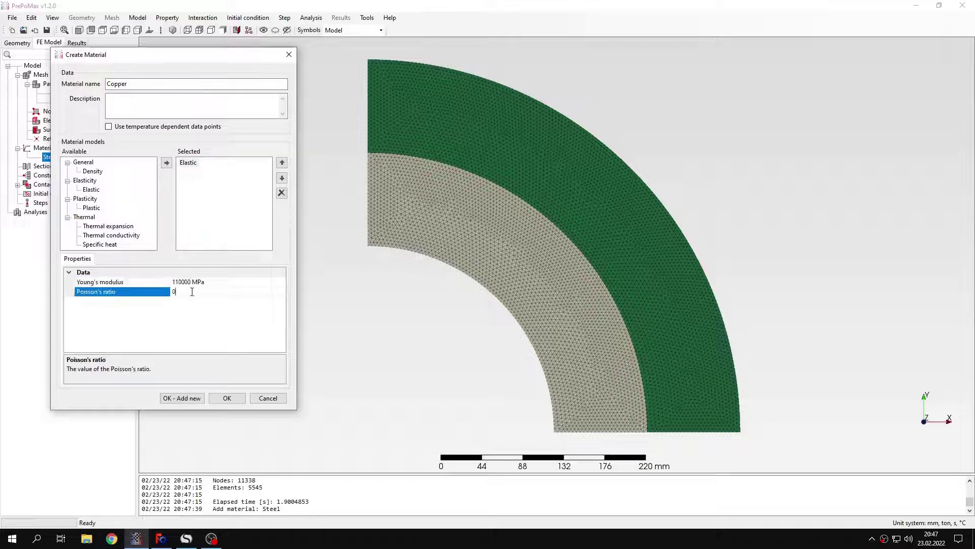
type(".32")
left_click(227, 398)
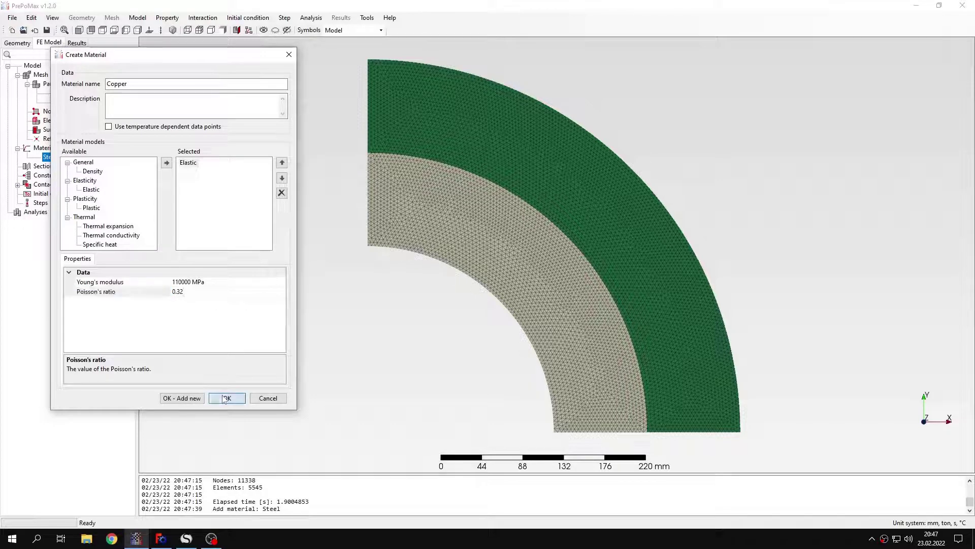
- Create the Steel solid section, 800 mm thick, on the green outer layer
double_click(45, 177)
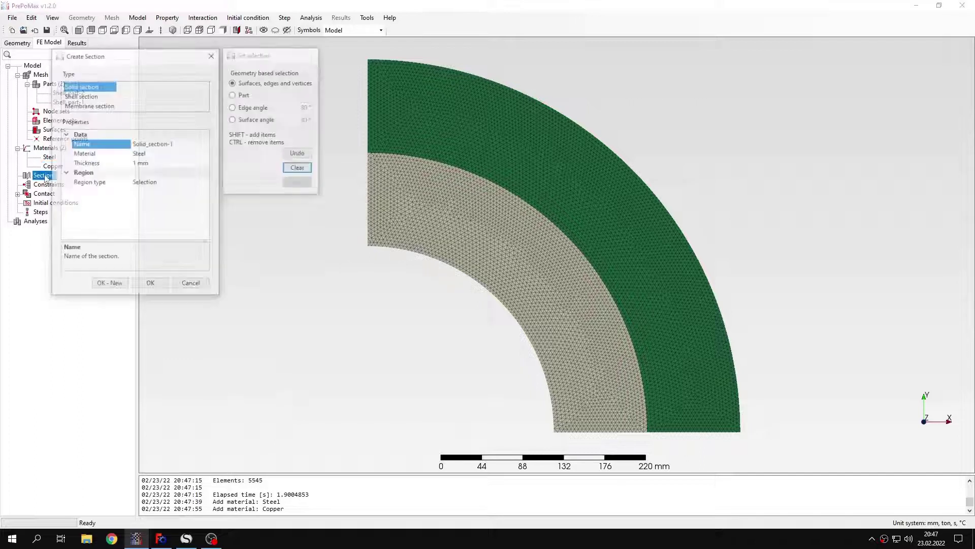
left_click(189, 143)
type("S")
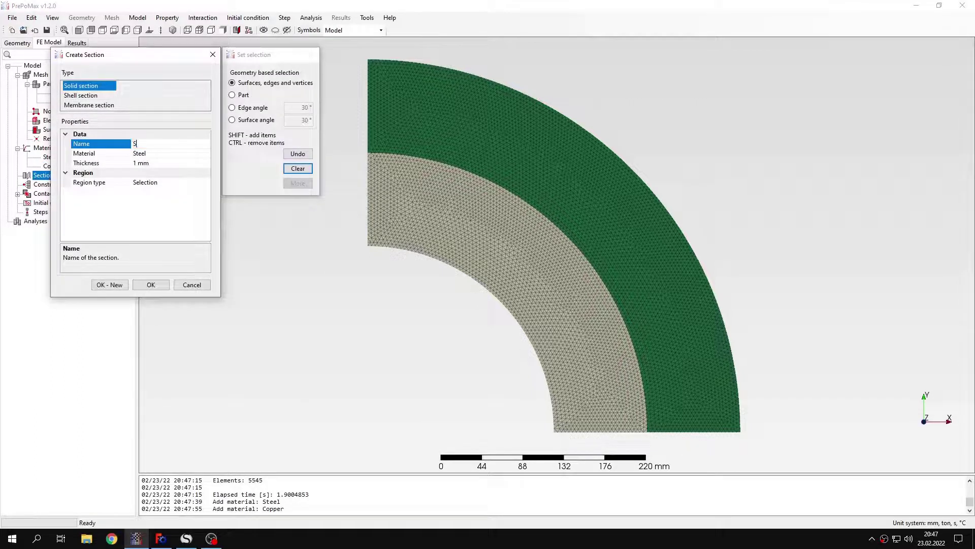
type("teel")
left_click(523, 142)
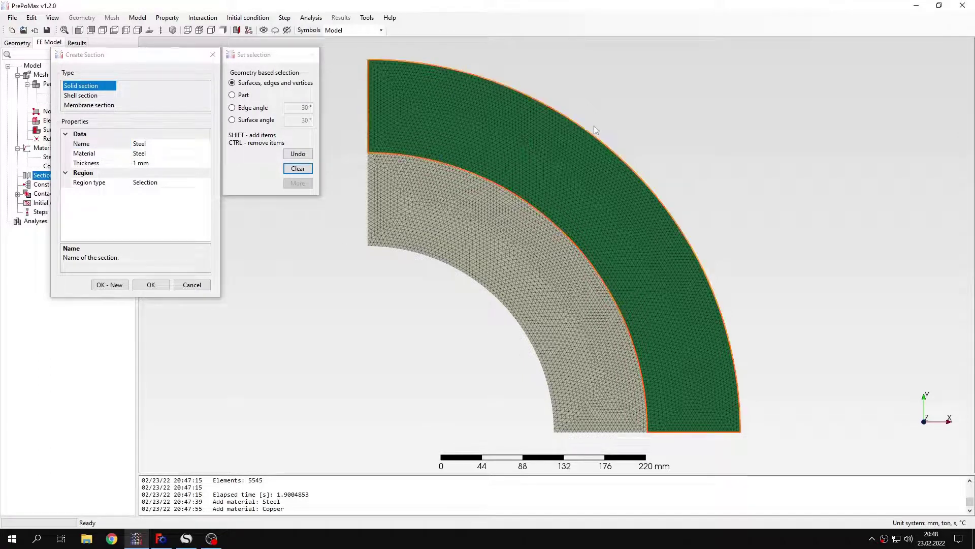
left_click(138, 165)
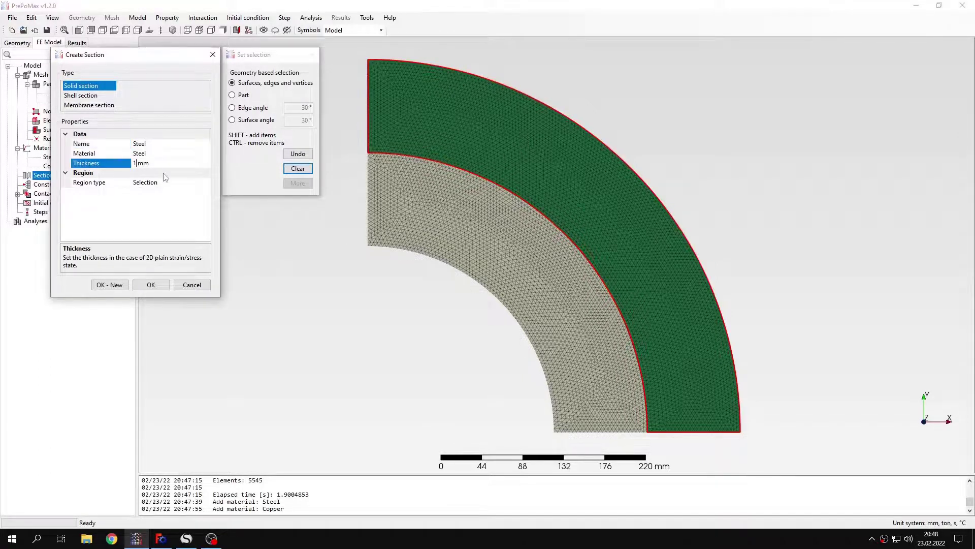
type("800")
key("Return")
left_click(109, 285)
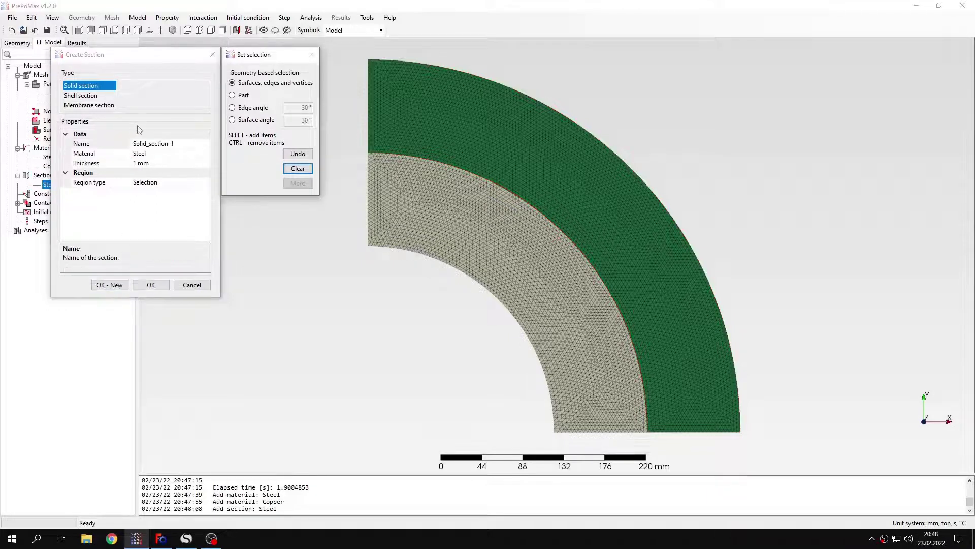
- Create a Copper solid section, 800 mm thick, on the inner tan ring
left_click(153, 153)
left_click(206, 153)
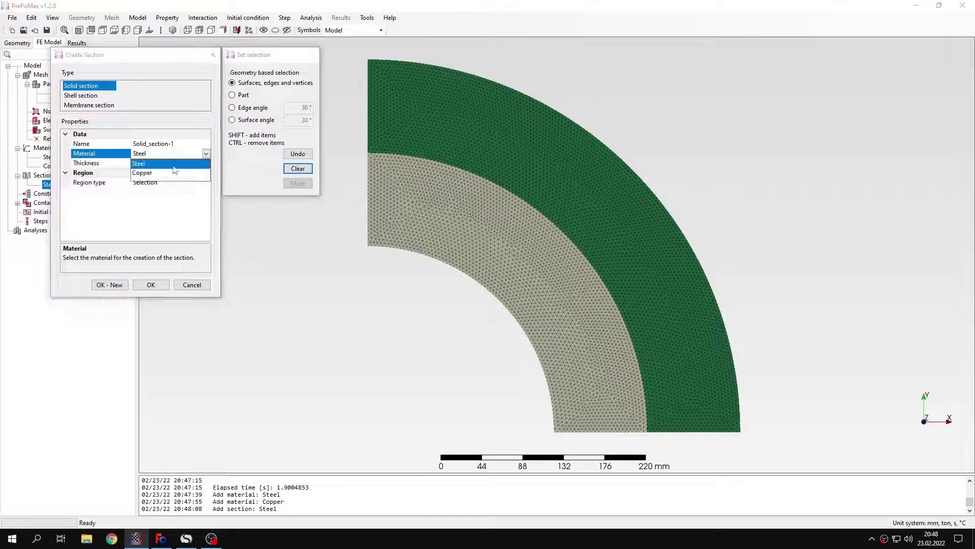
left_click(174, 172)
left_click(175, 144)
type("Co")
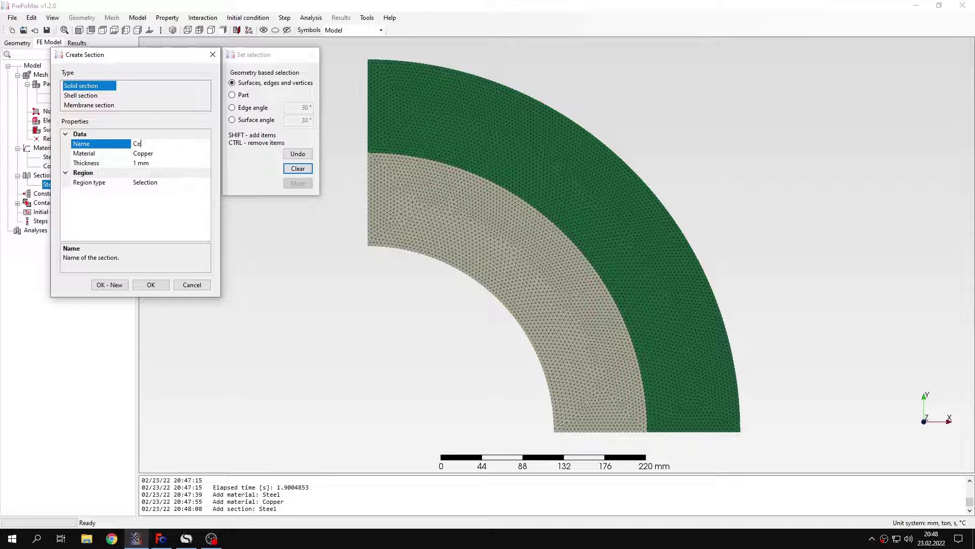
type("pper")
left_click(135, 163)
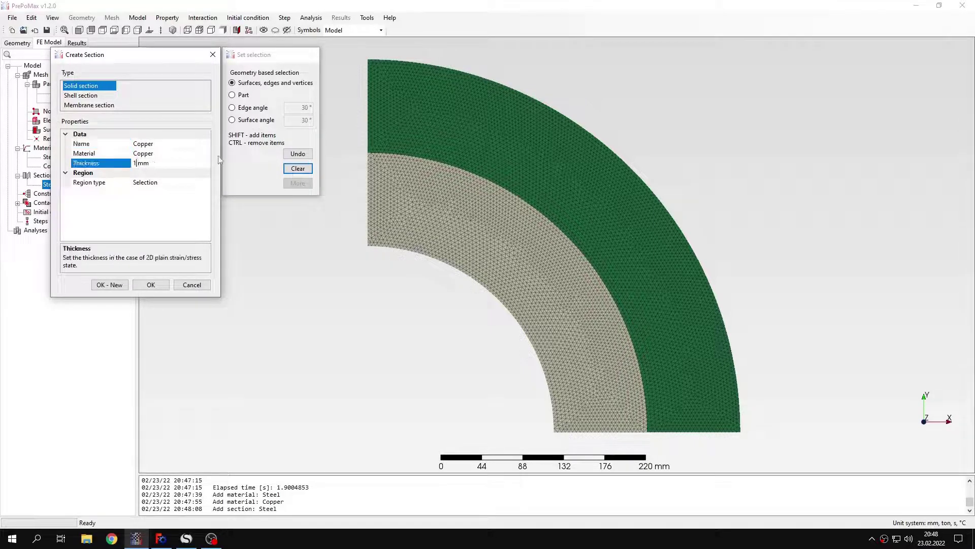
type("800")
left_click(468, 230)
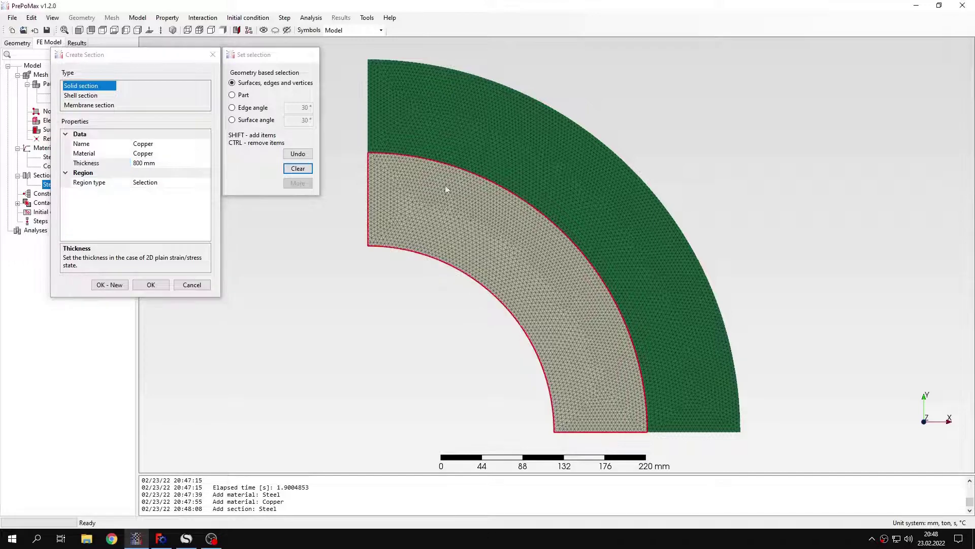
left_click(159, 291)
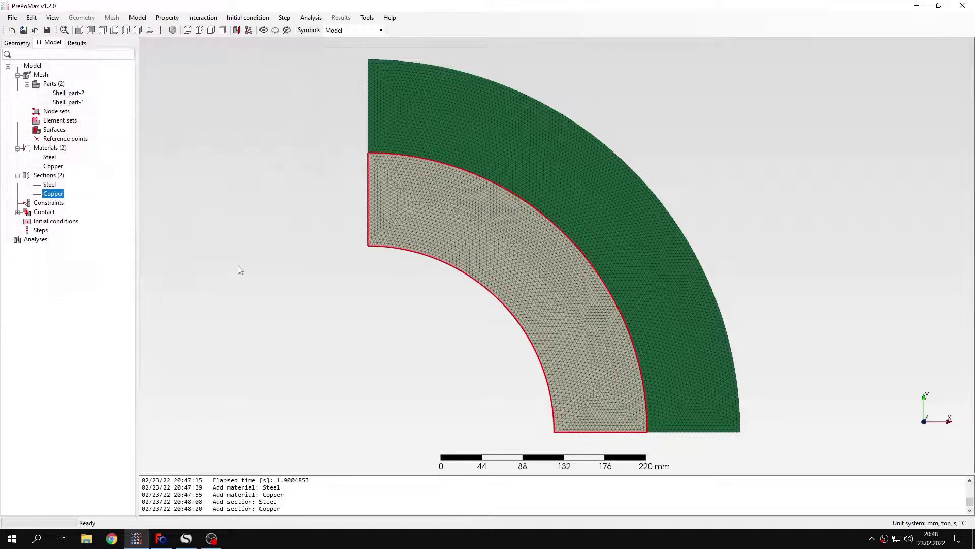
left_click(238, 269)
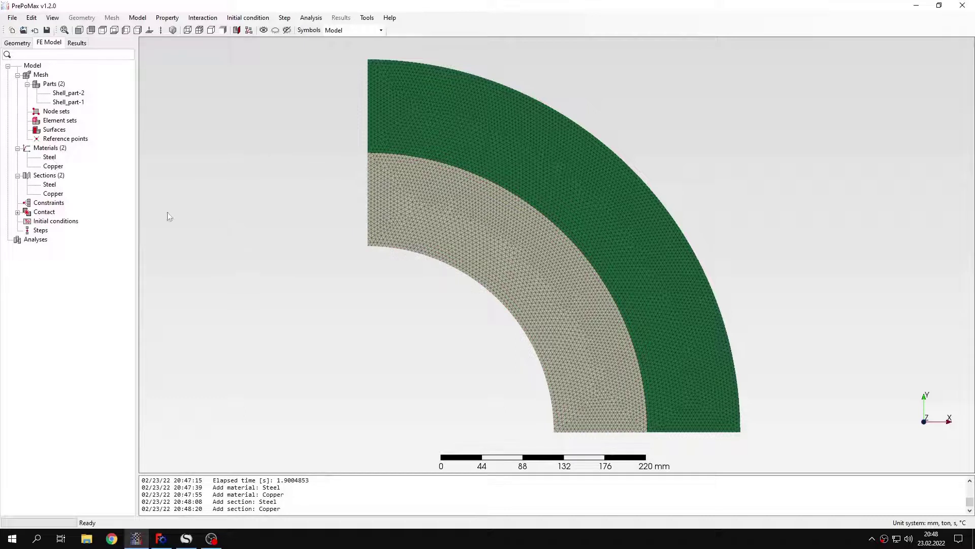
- Create Surface_interaction-1 with Hard-type surface behavior under Contact
left_click(17, 212)
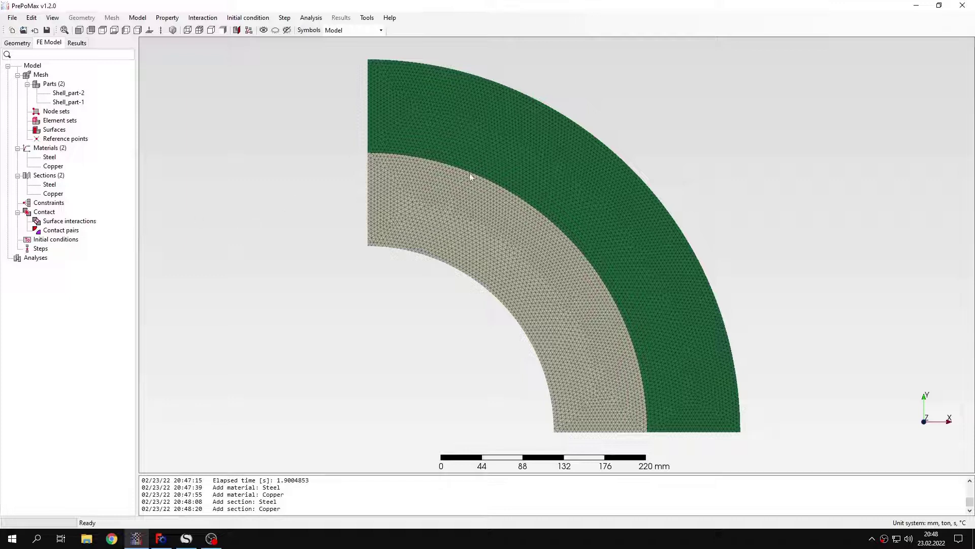
double_click(92, 221)
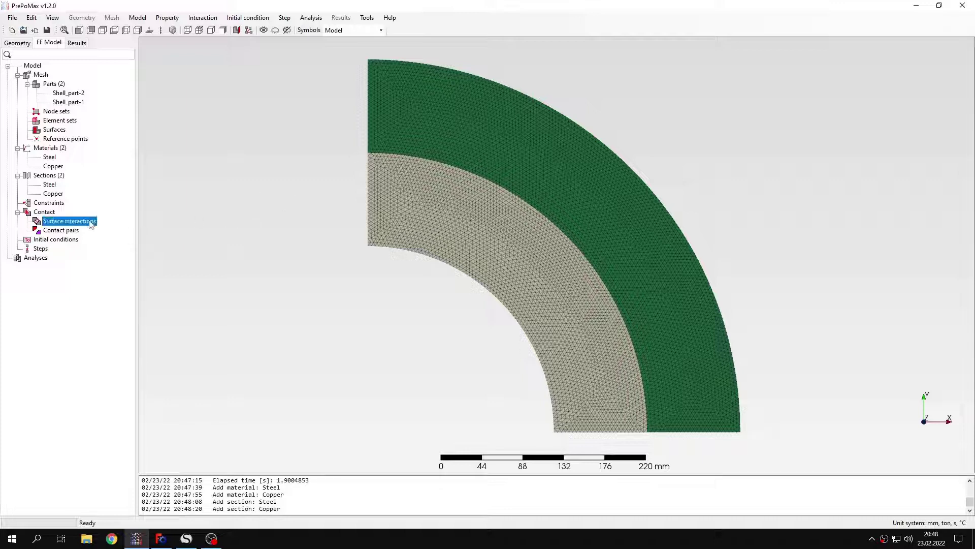
left_click(98, 126)
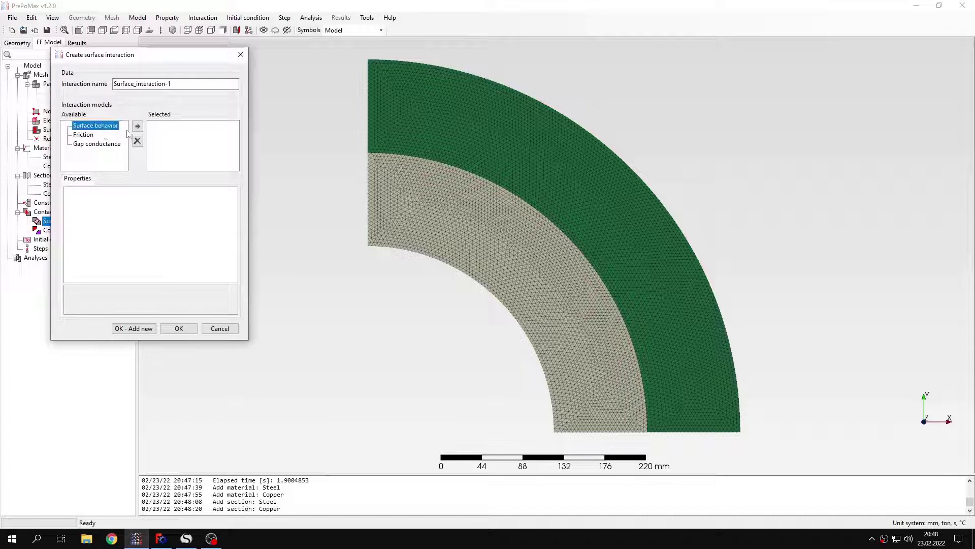
left_click(137, 126)
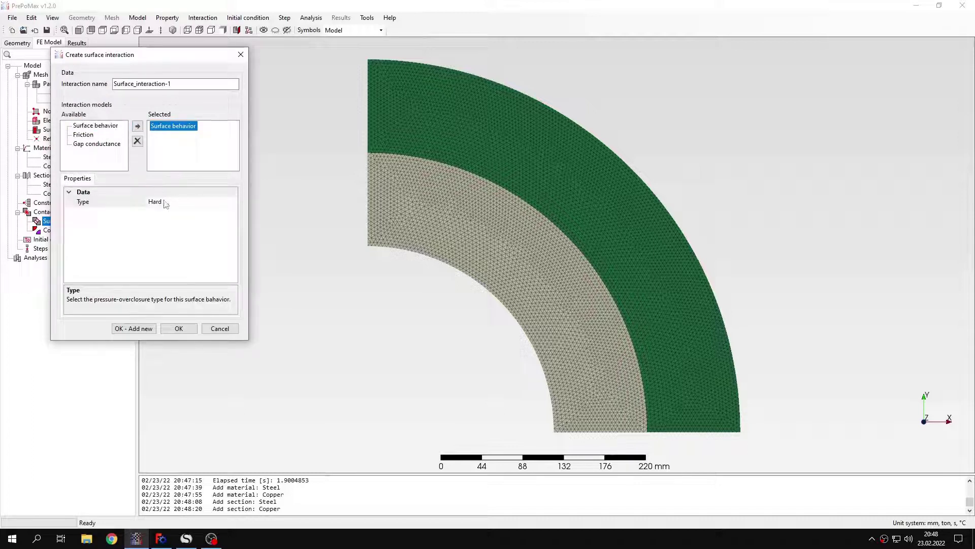
left_click(178, 328)
left_click(196, 262)
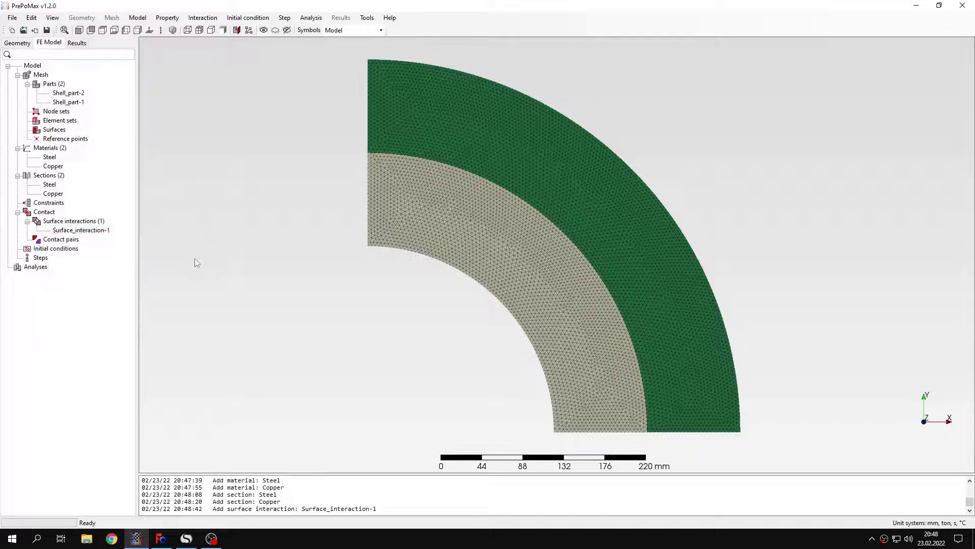
- Search for Contact-type pairs, delete Shell-Shell, and keep only edge-to-edge Shell_part-2_to_Shell_part-1
right_click(77, 242)
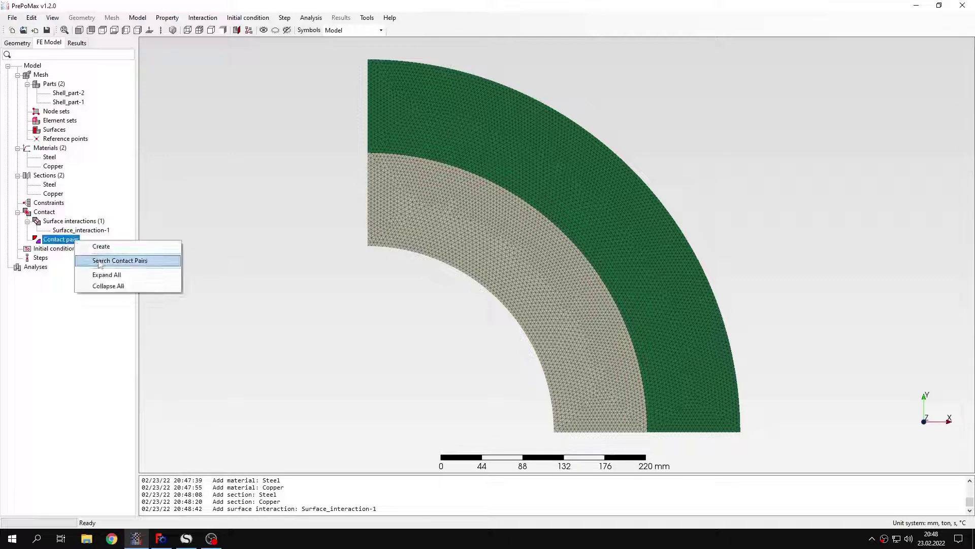
left_click(99, 261)
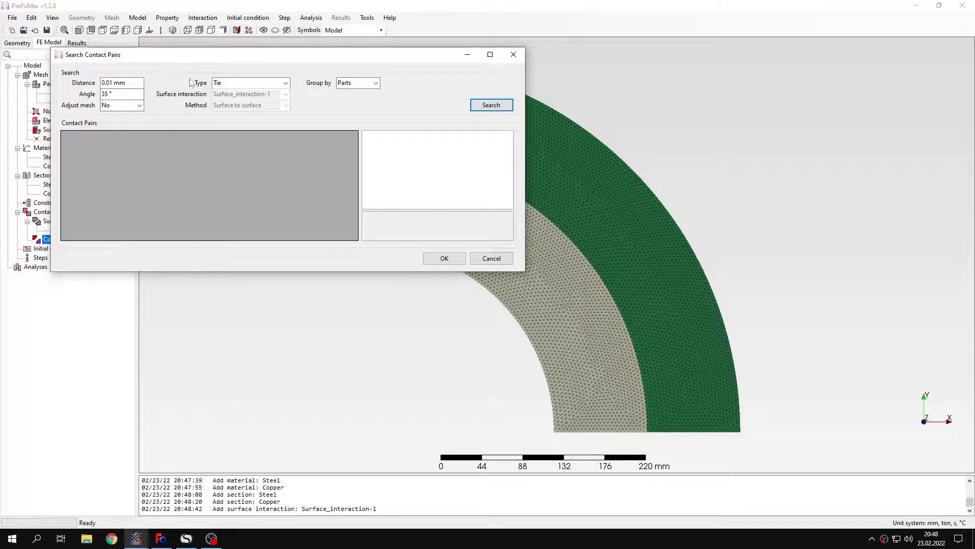
left_click(286, 83)
left_click(228, 100)
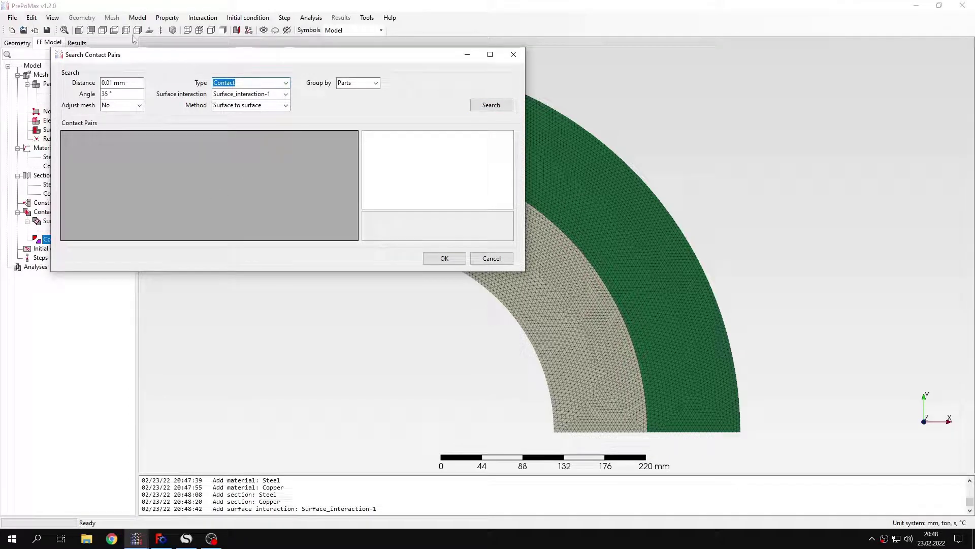
left_click(474, 108)
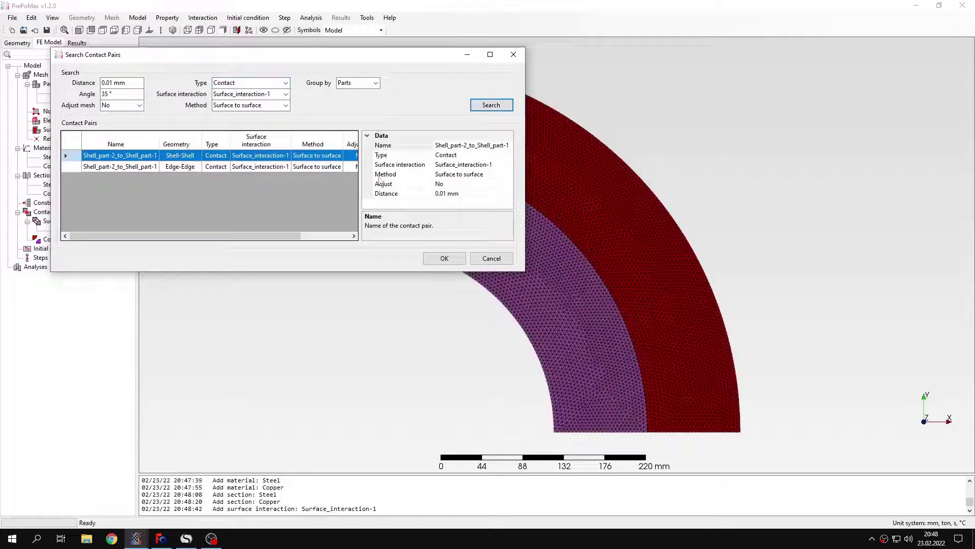
left_click(173, 167)
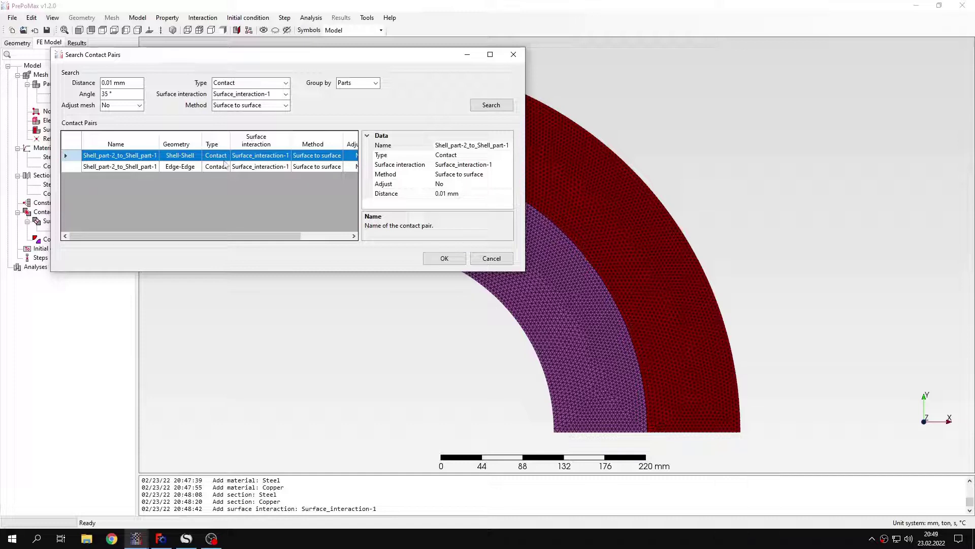
key("Delete")
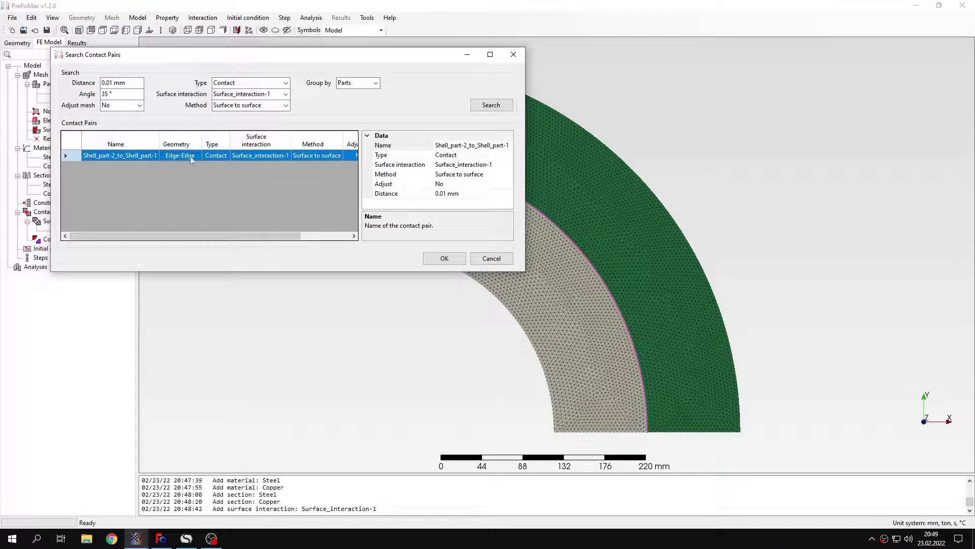
left_click(444, 259)
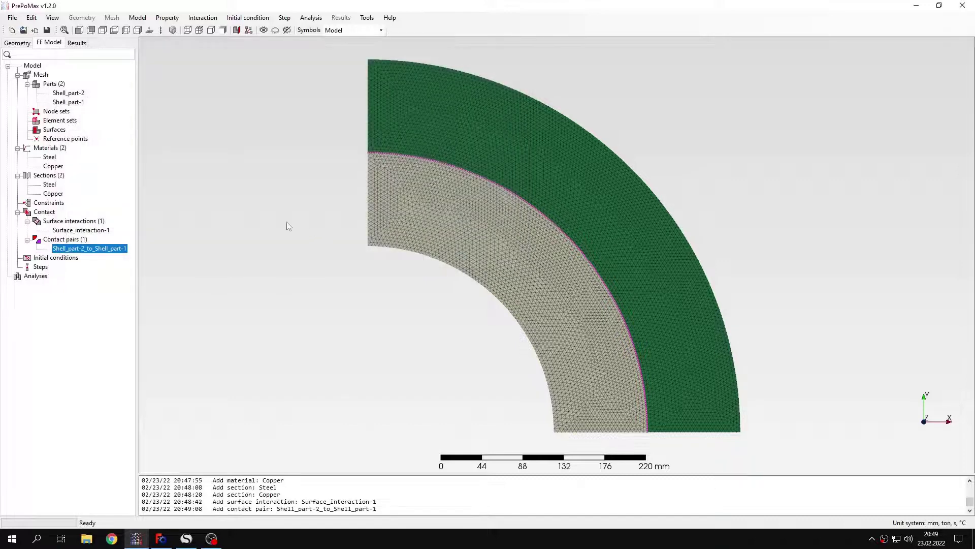
left_click(248, 214)
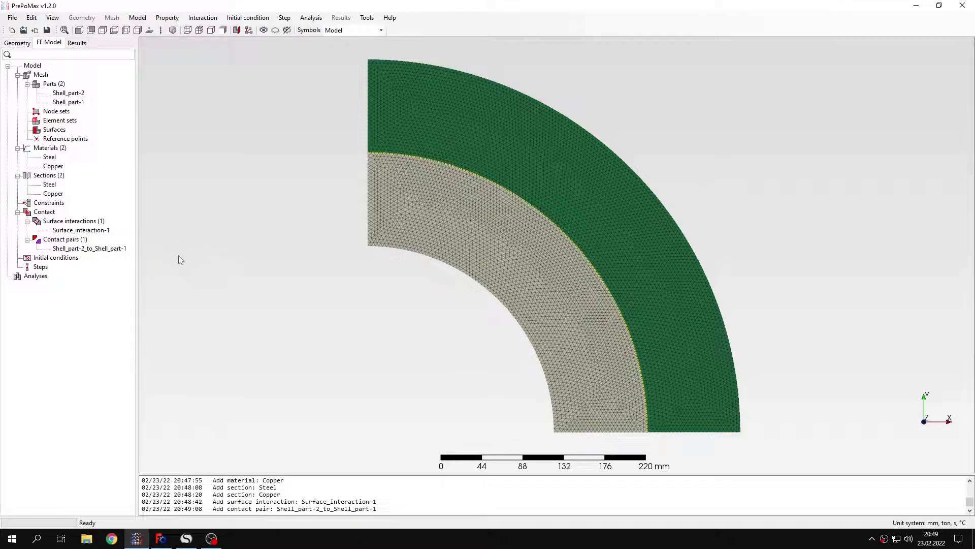
- Add static Step-1 and fix U1 = 0 on the left edges of both layers
double_click(41, 267)
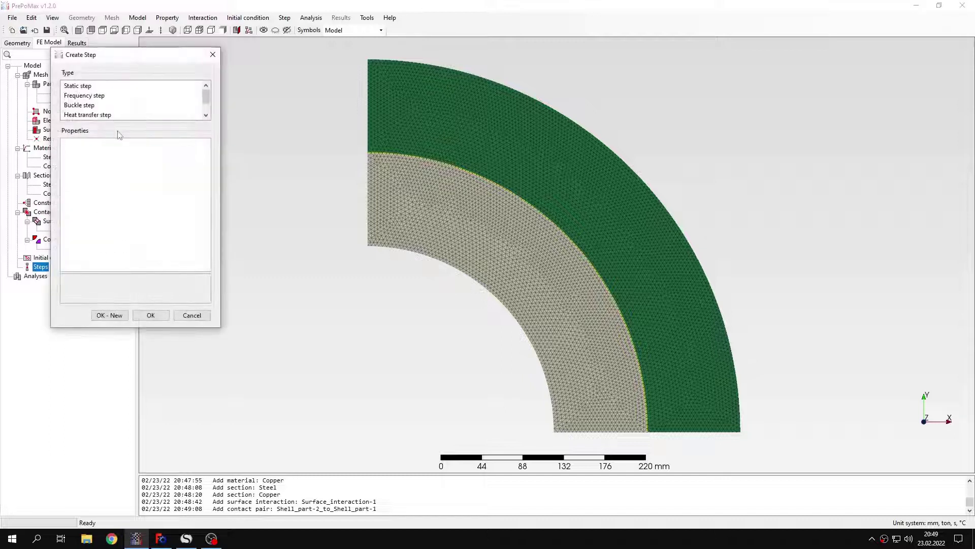
left_click(151, 315)
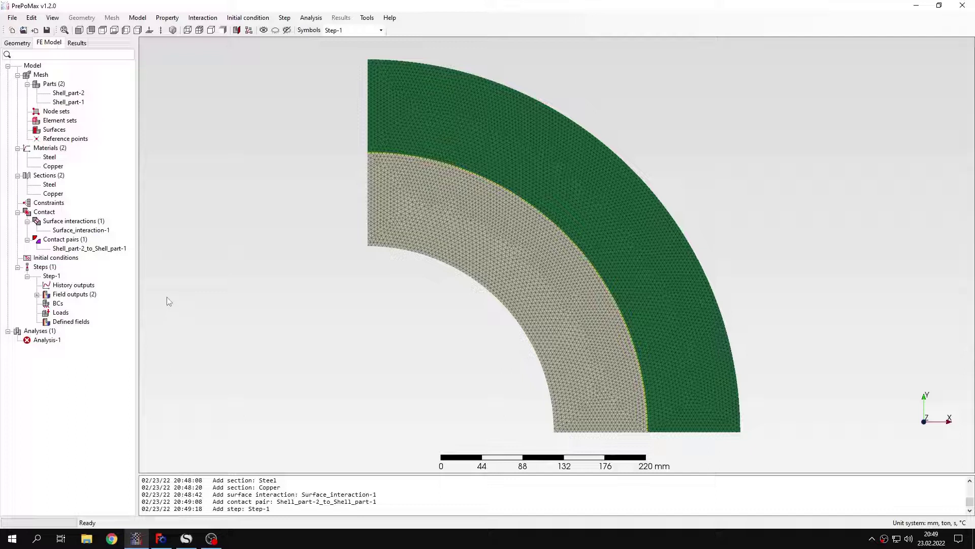
double_click(57, 303)
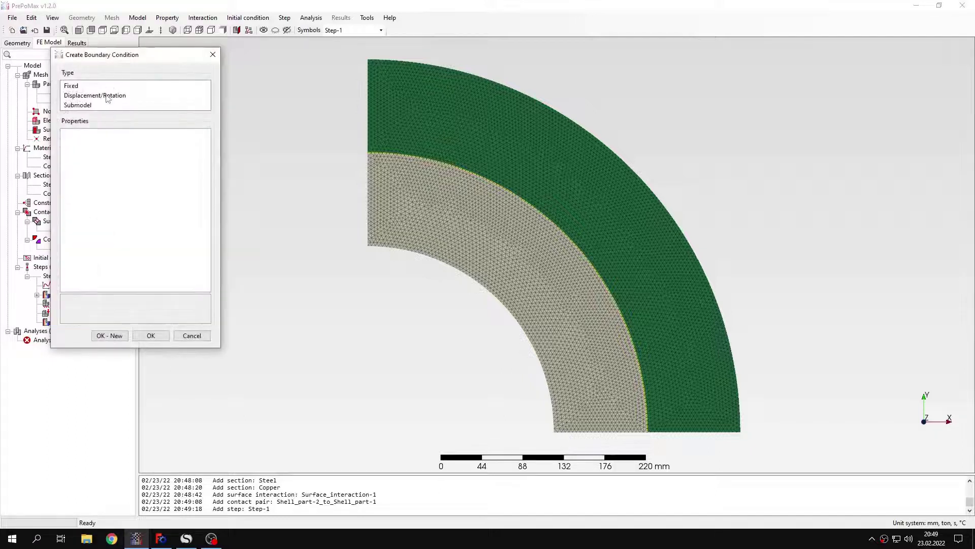
left_click(106, 96)
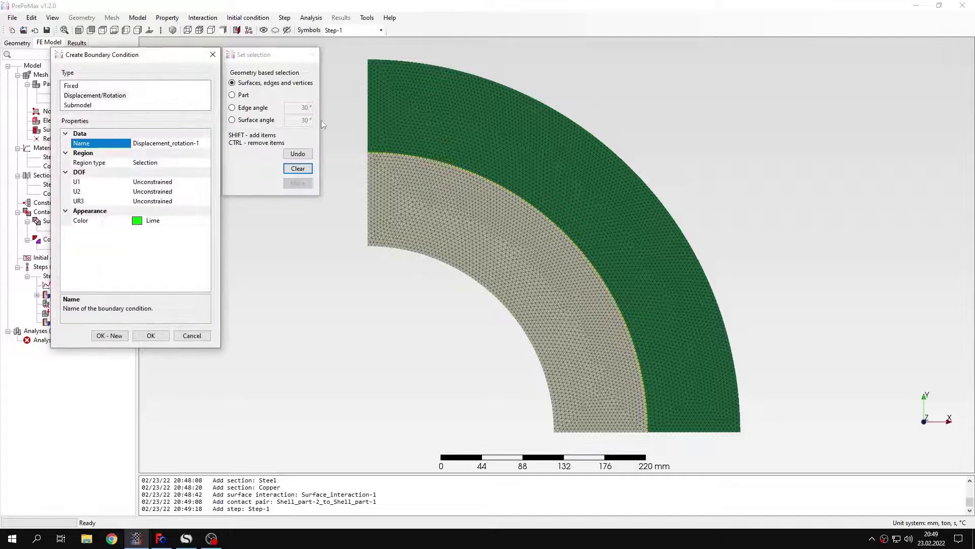
left_click(371, 122)
left_click(371, 182)
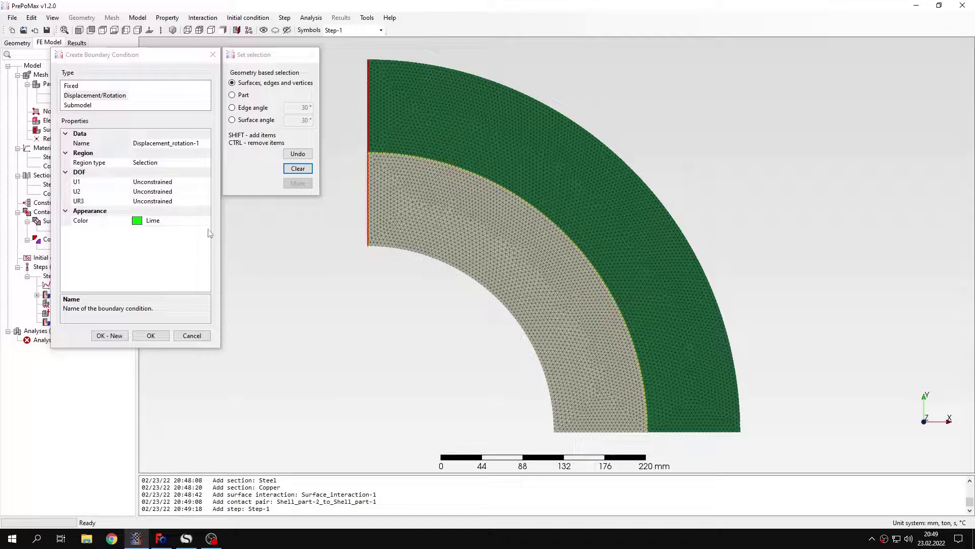
left_click(183, 182)
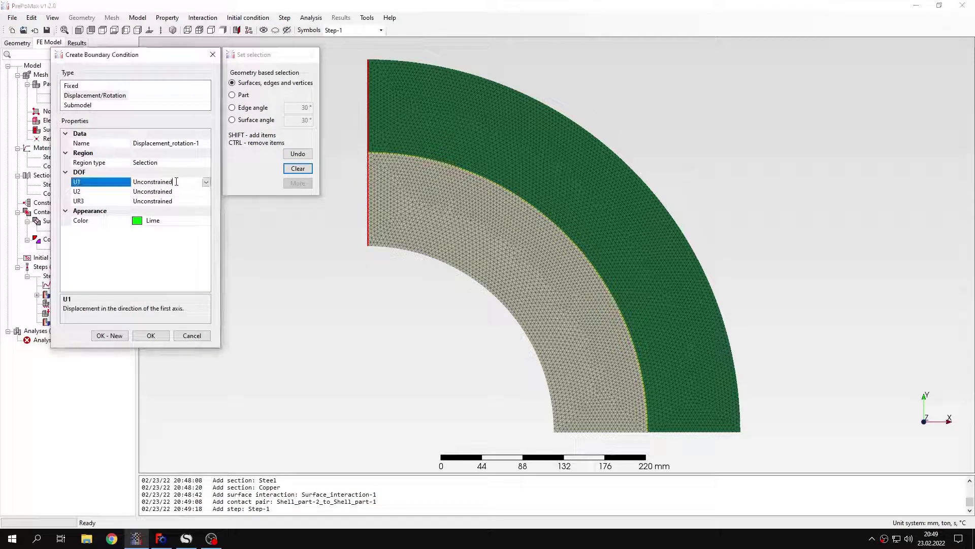
left_click(179, 197)
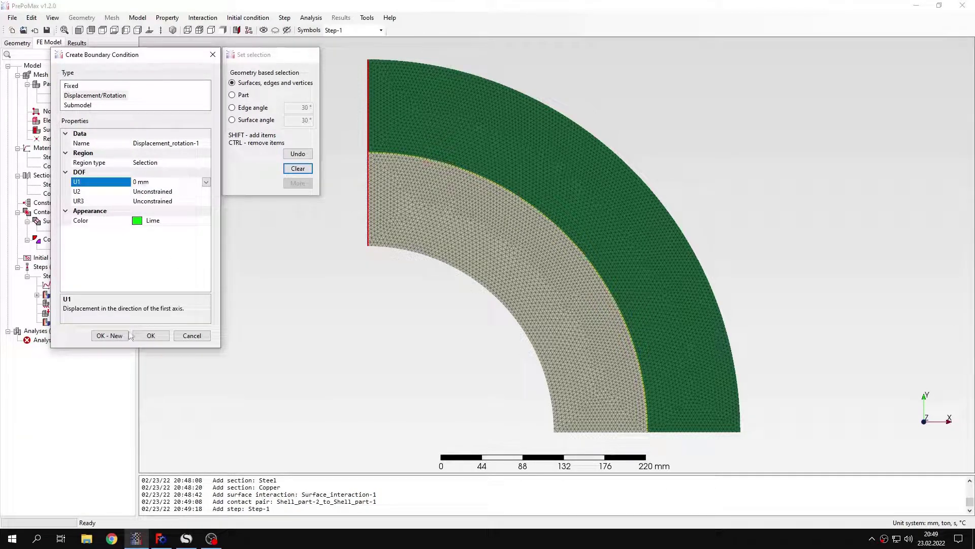
left_click(109, 336)
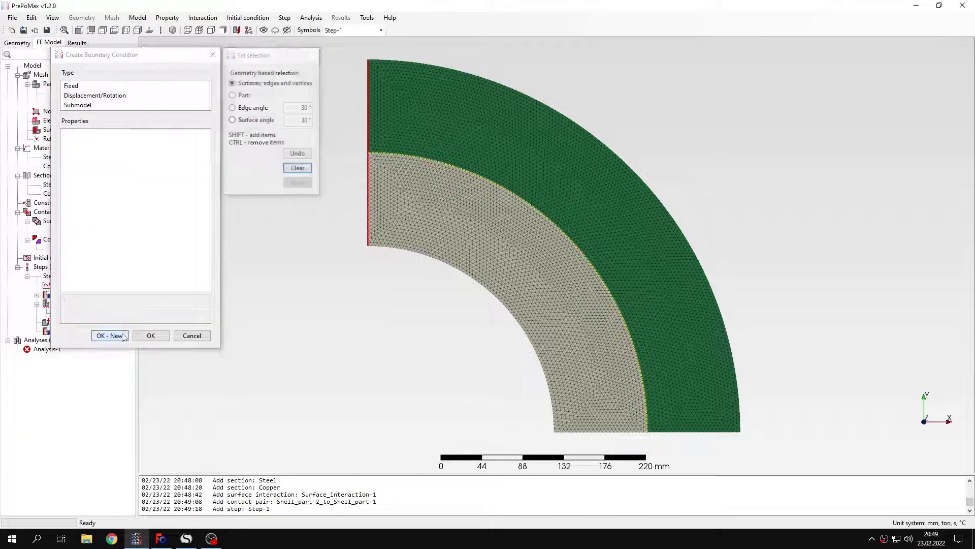
- Fix U2 = 0 on the bottom edges of both layers
left_click(621, 433)
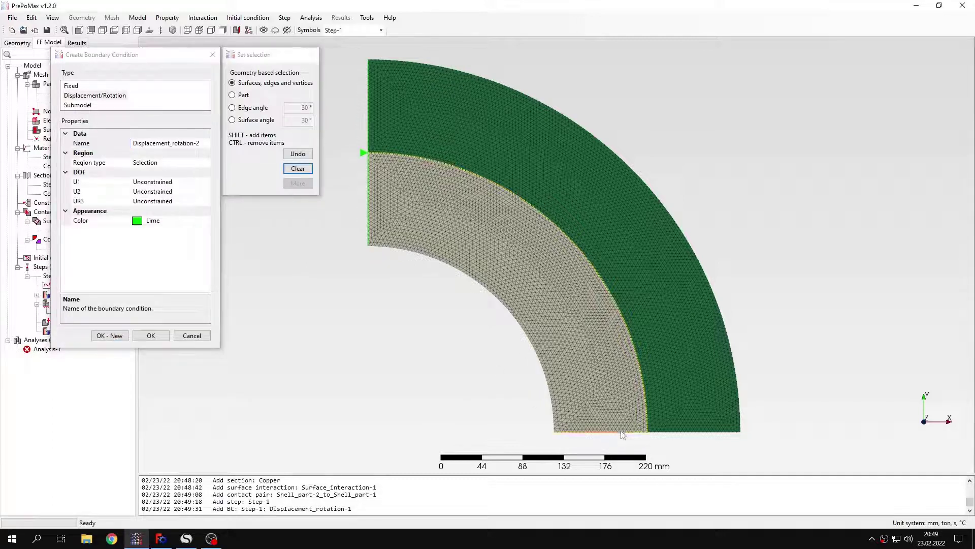
left_click(685, 434, "shift")
double_click(153, 192)
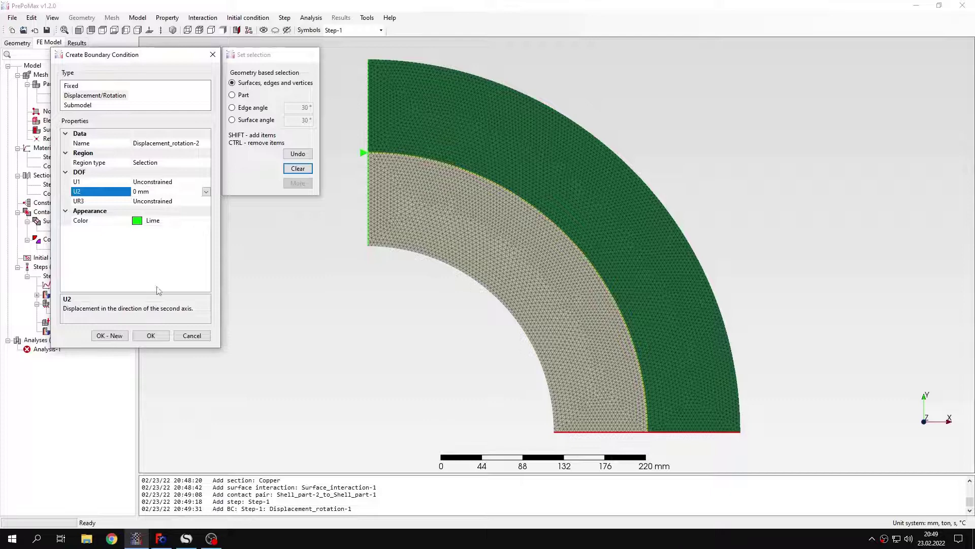
left_click(152, 335)
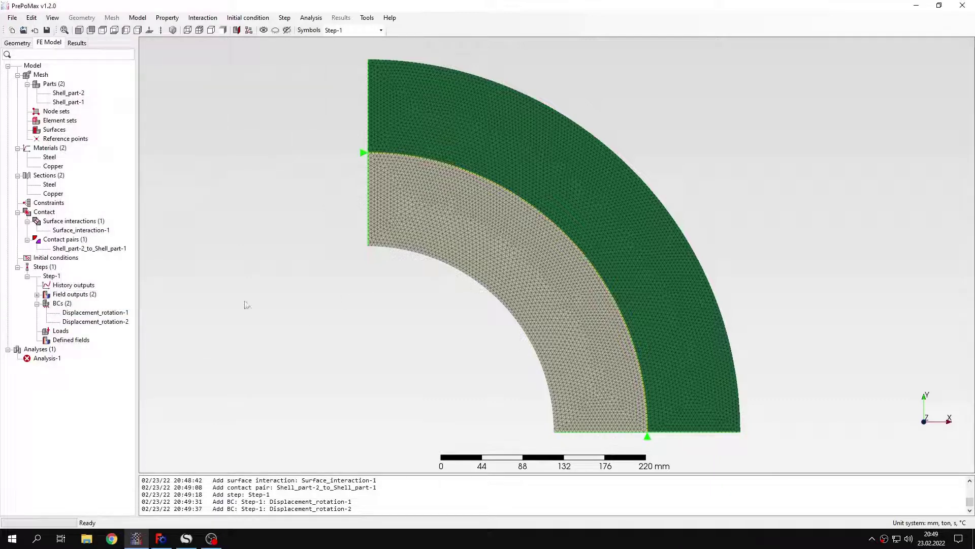
- Apply a 70 MPa pressure load to the inner arc edge
double_click(59, 331)
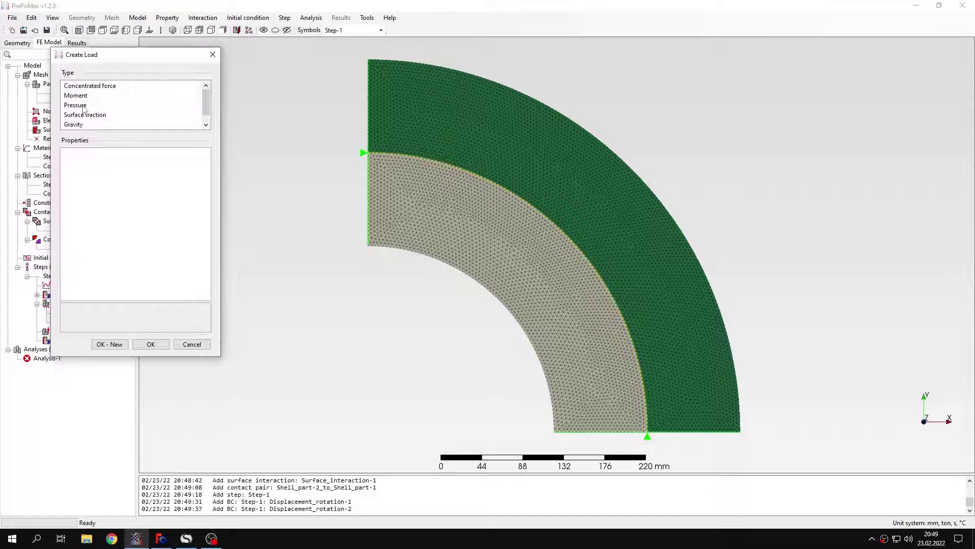
left_click(83, 106)
left_click(465, 269)
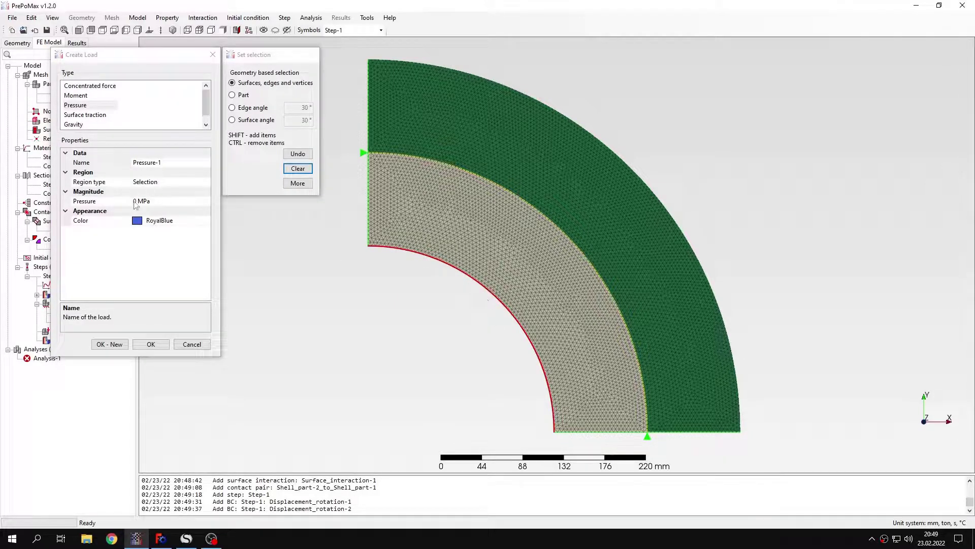
left_click(136, 201)
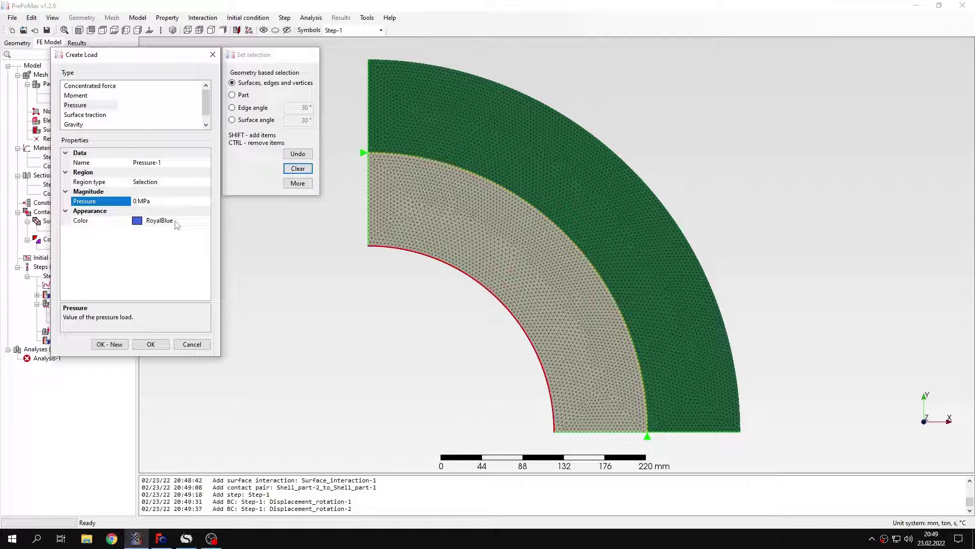
type("70")
left_click(152, 344)
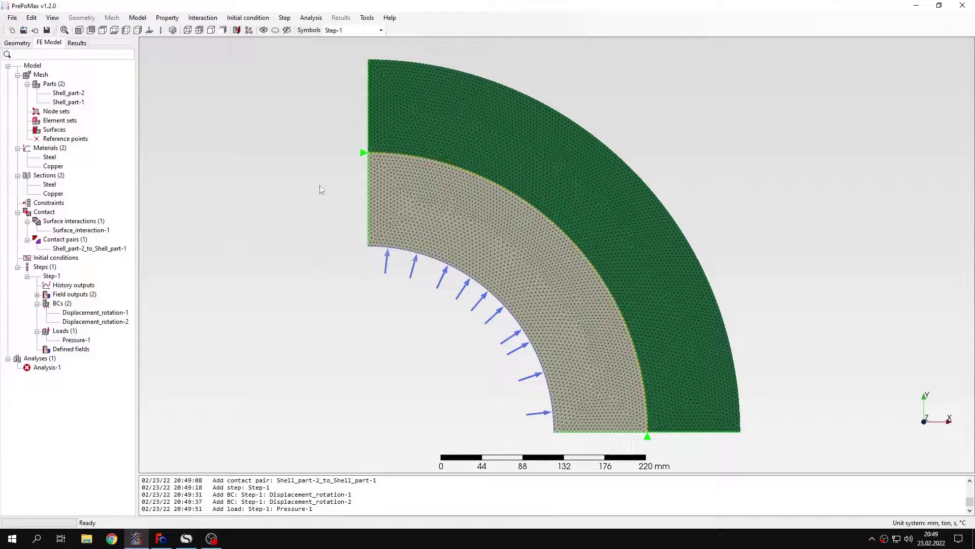
- Switch element field output EF-Output-1 to 3D result storage
left_click(37, 295)
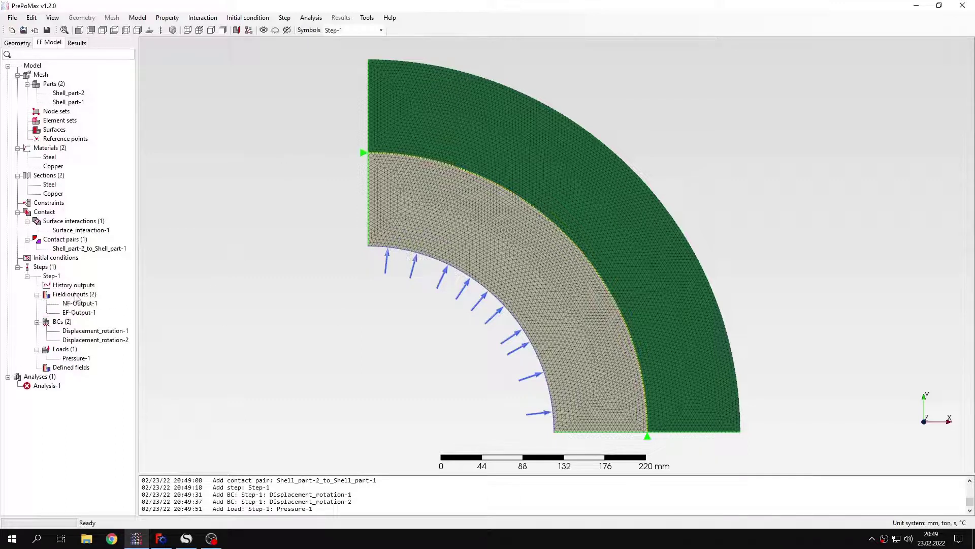
double_click(79, 313)
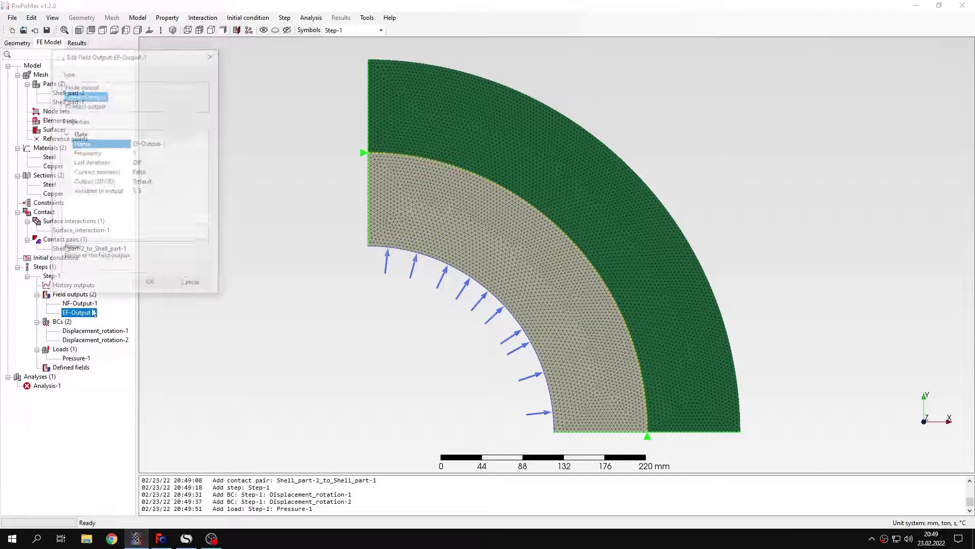
left_click(152, 180)
left_click(164, 206)
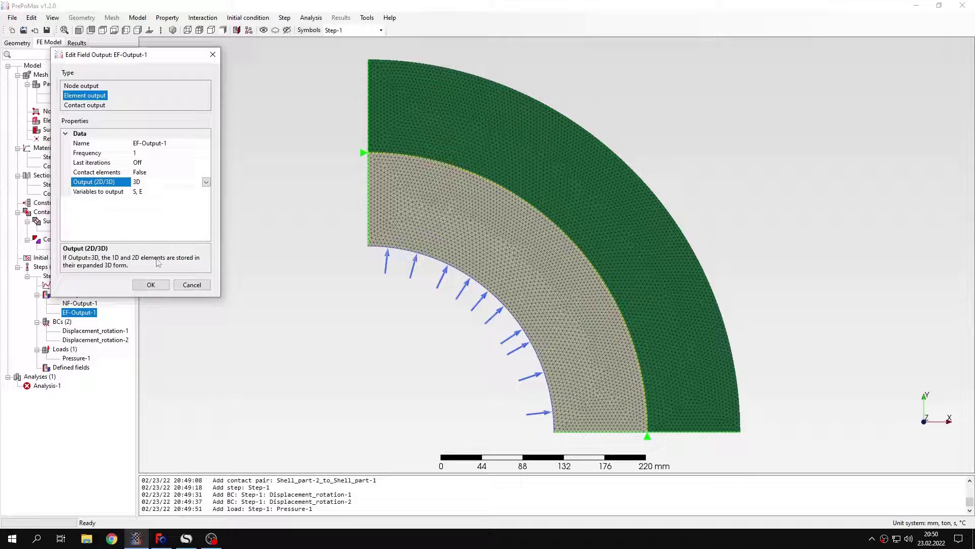
left_click(153, 286)
- Add the contact field output CF_output-1
double_click(100, 297)
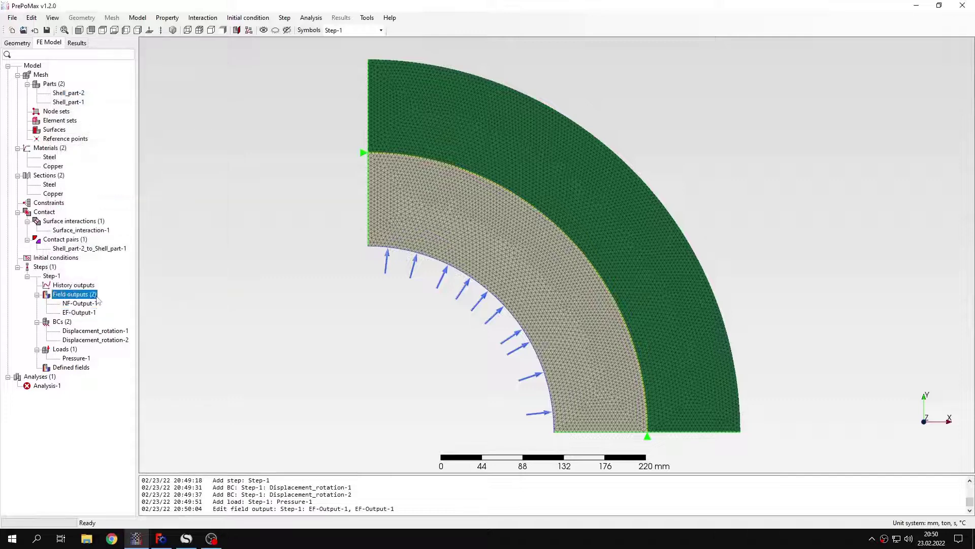
left_click(89, 105)
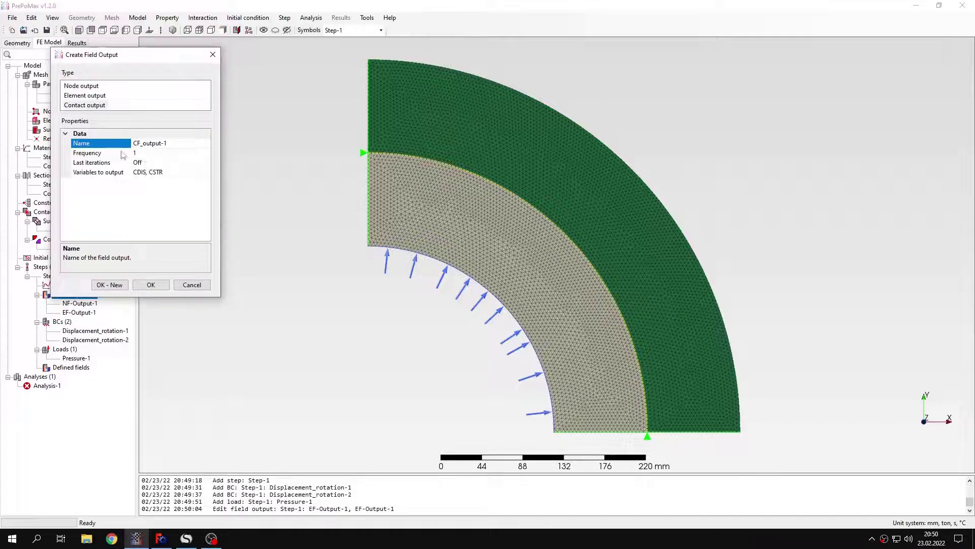
left_click(152, 285)
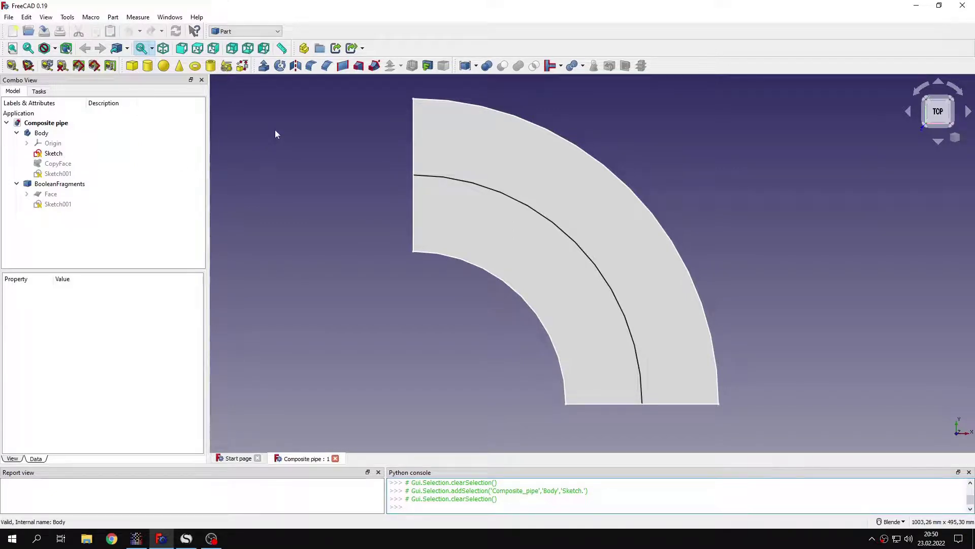
- Select the FreeCAD sketch, view the SMath calculation, and return to PrePoMax
left_click(79, 155)
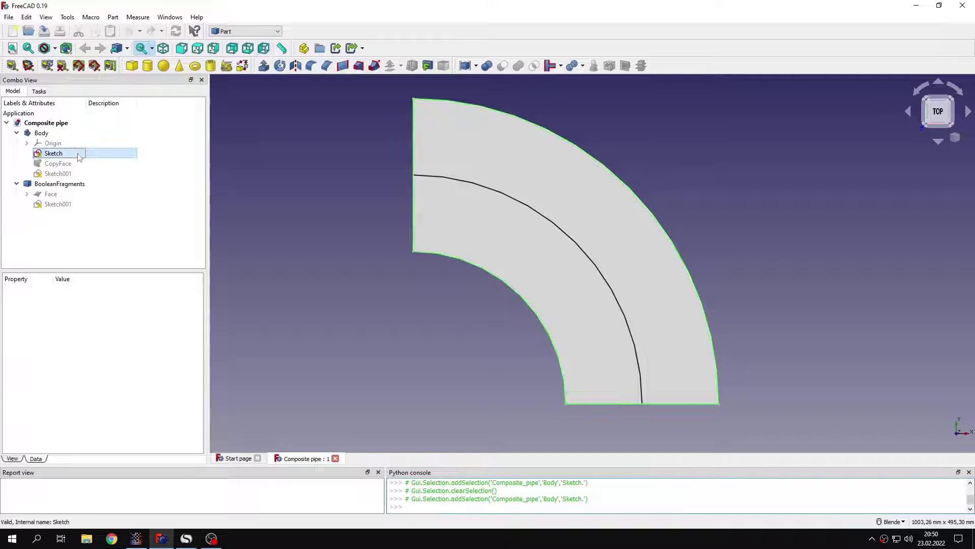
left_click(113, 17)
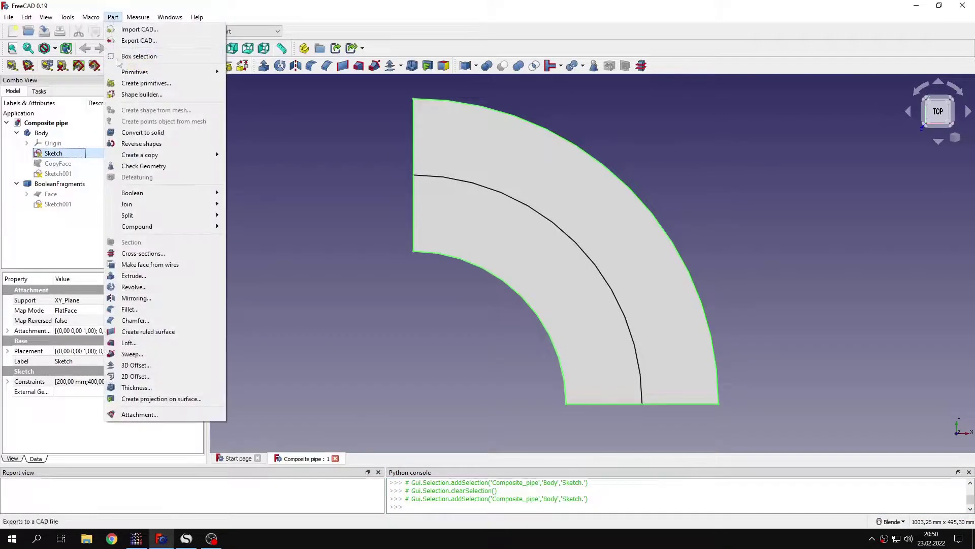
left_click(288, 275)
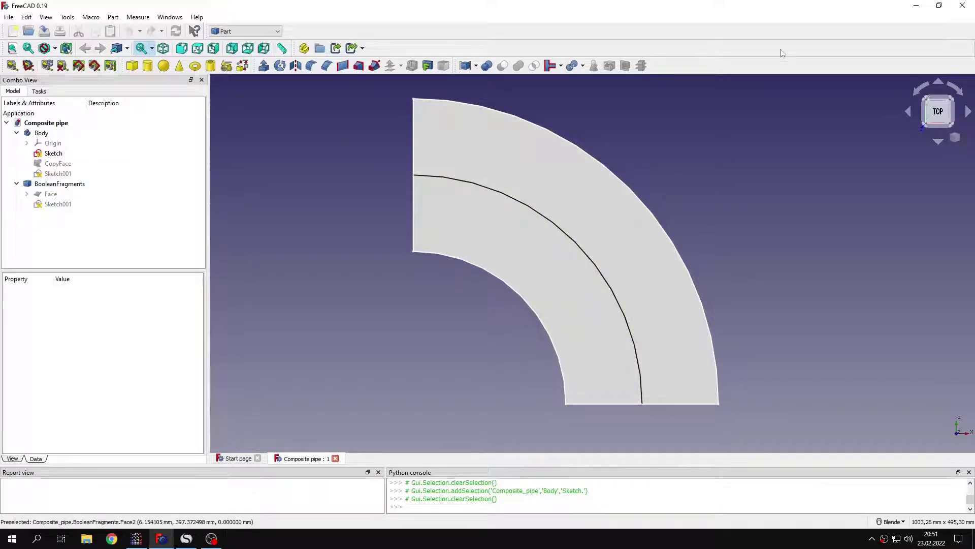
left_click(186, 538)
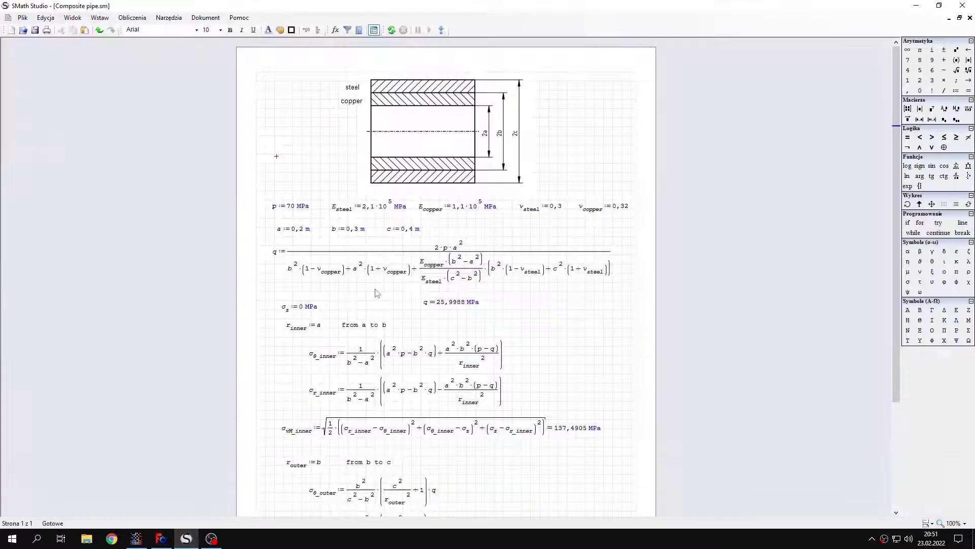
left_click(137, 540)
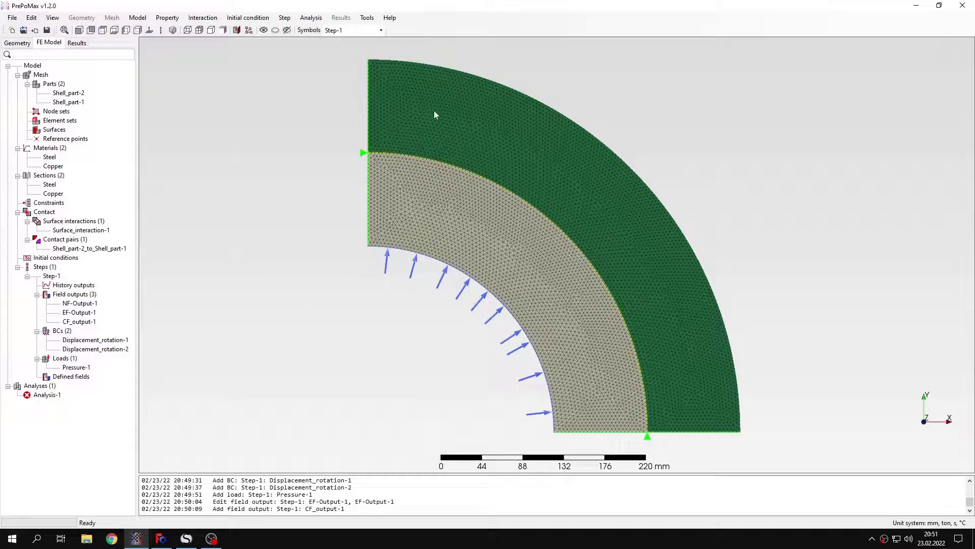
left_click(24, 46)
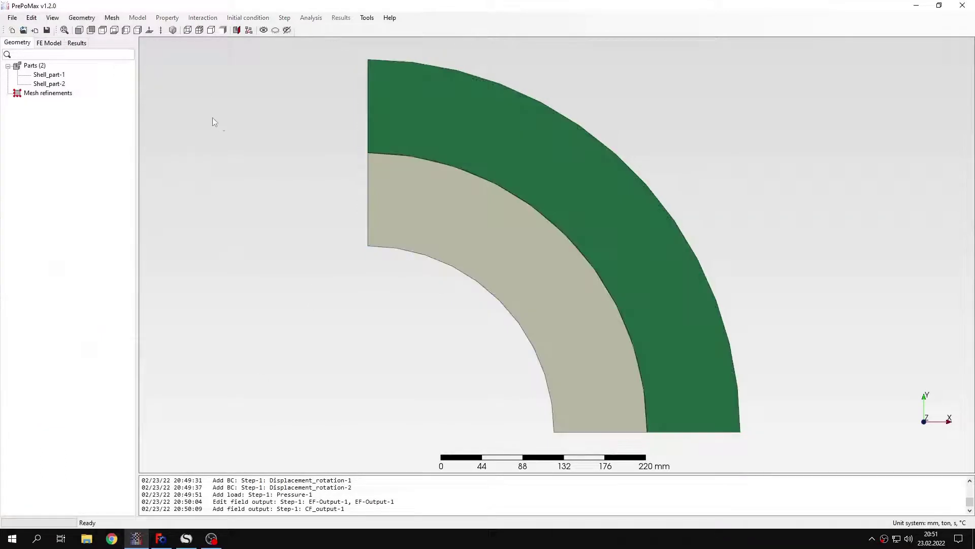
left_click(82, 18)
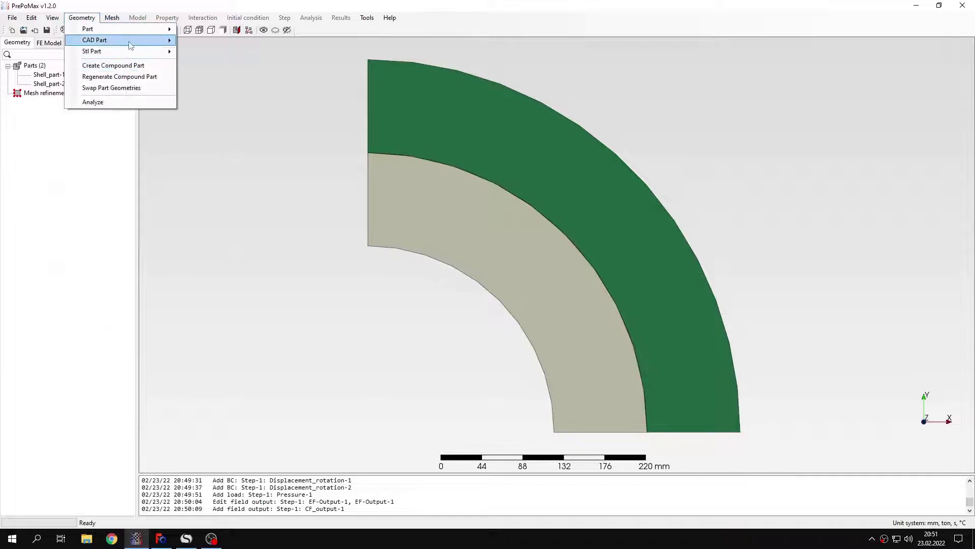
mouse_move(95, 40)
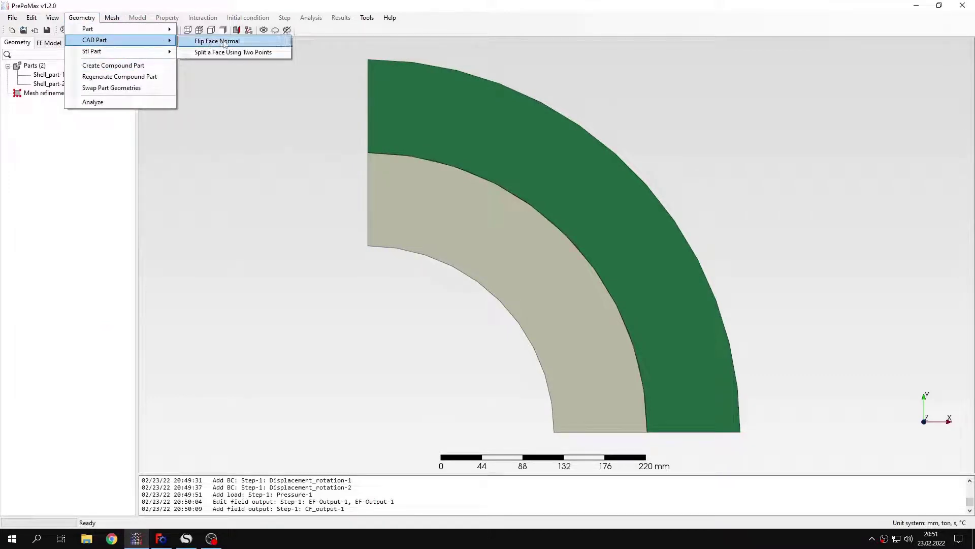
left_click(235, 43)
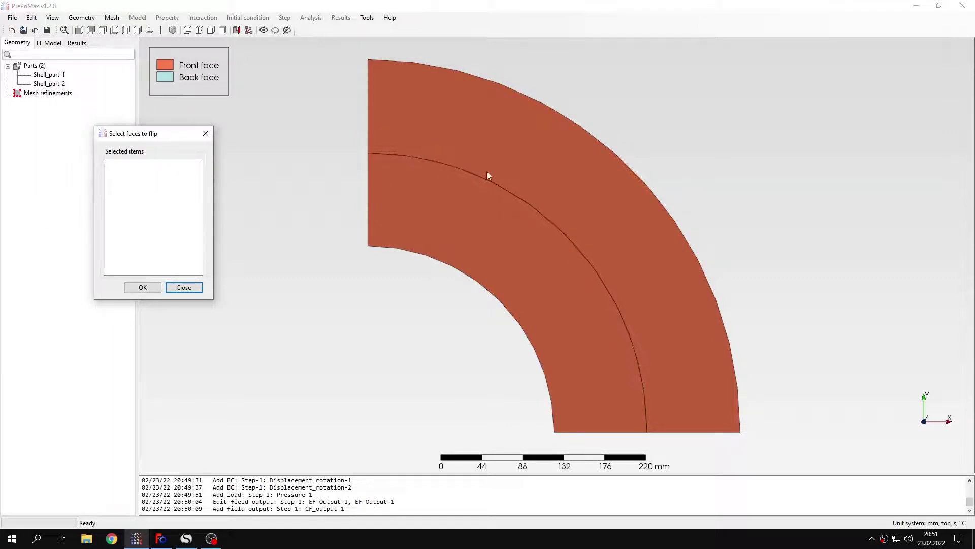
left_click(405, 176)
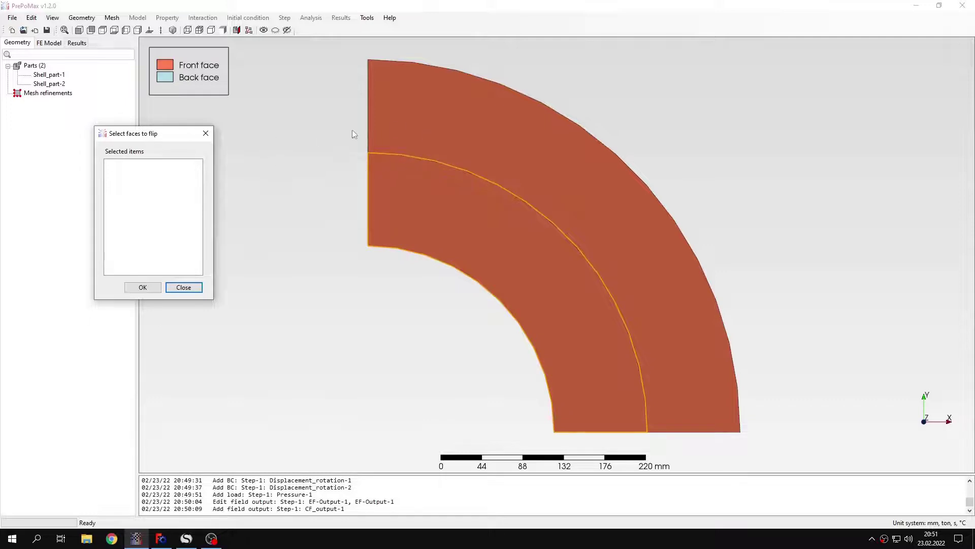
left_click(424, 121)
left_click(432, 199)
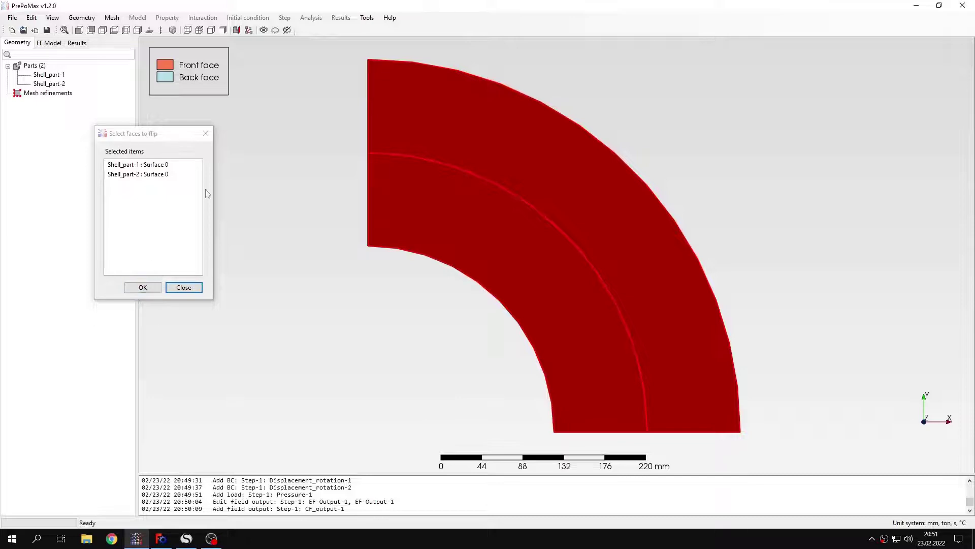
left_click(205, 133)
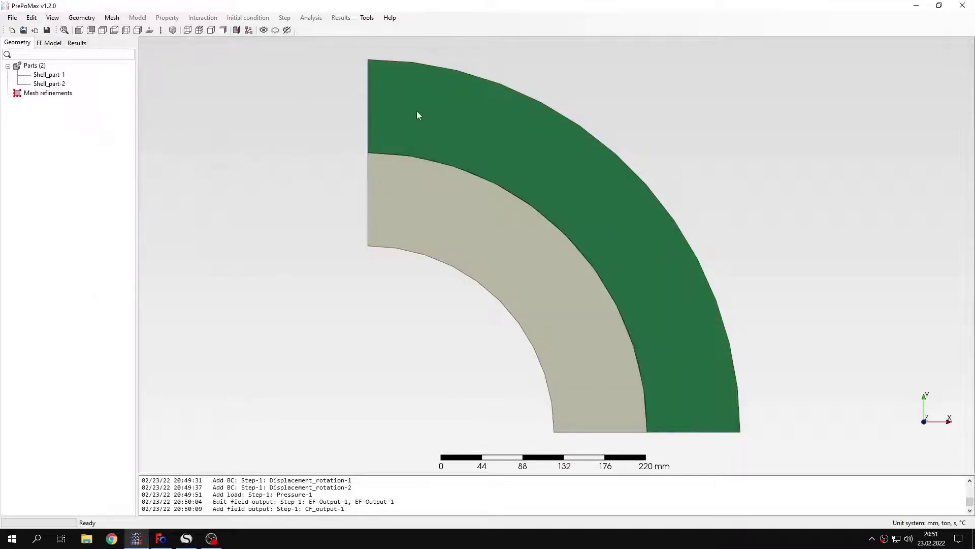
left_click(49, 43)
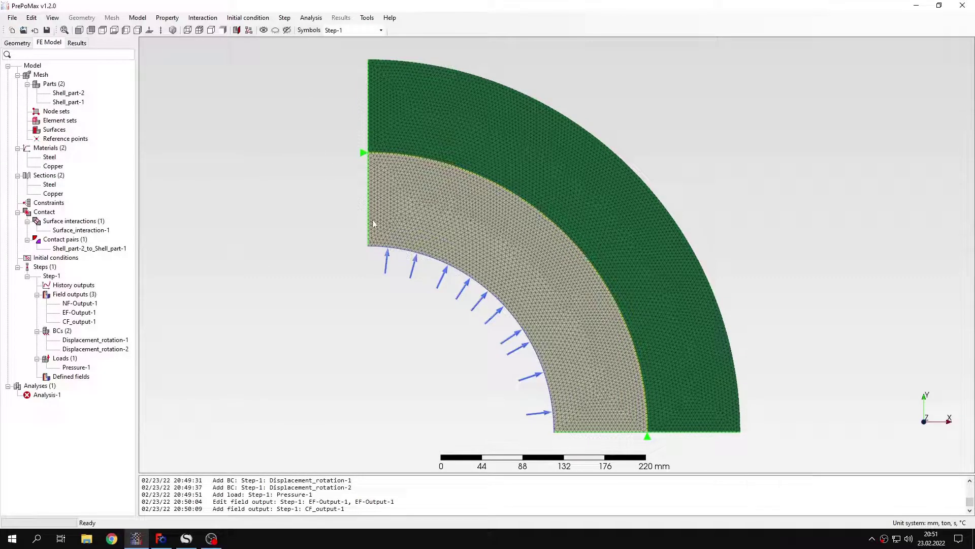
- Run Analysis-1 and open its displacement results after the roughly 7 s solve
right_click(55, 398)
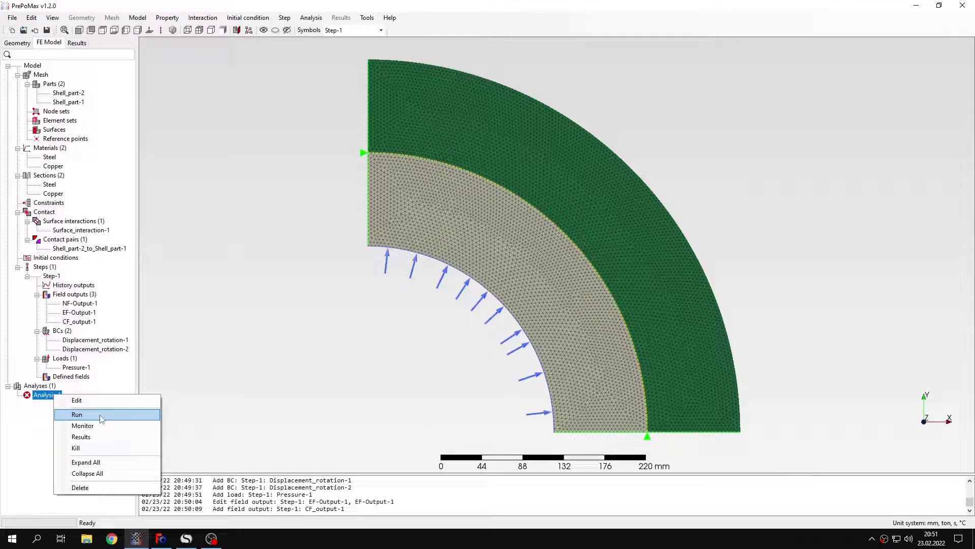
left_click(78, 413)
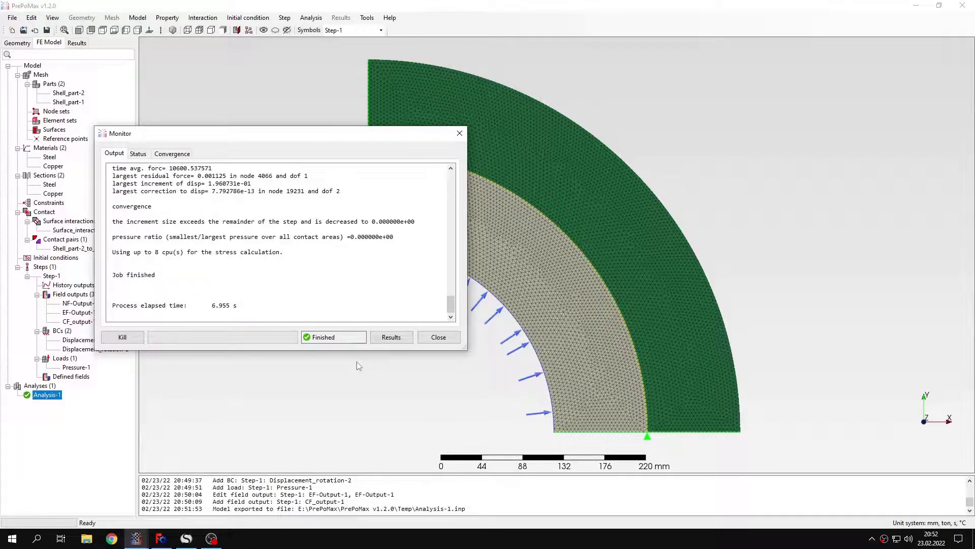
left_click(383, 340)
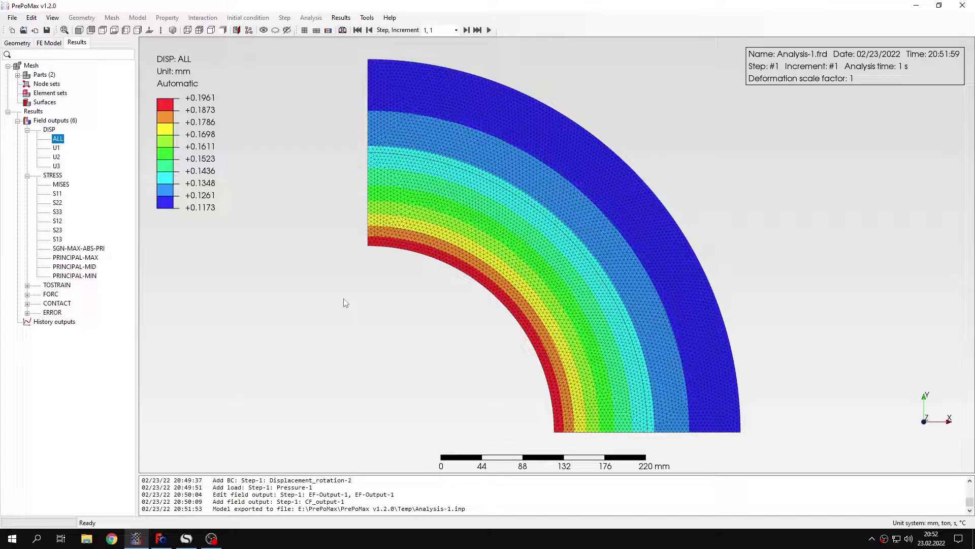
- Plot the CPRESS contact pressure and orbit the pipe into a 3D view
left_click(27, 303)
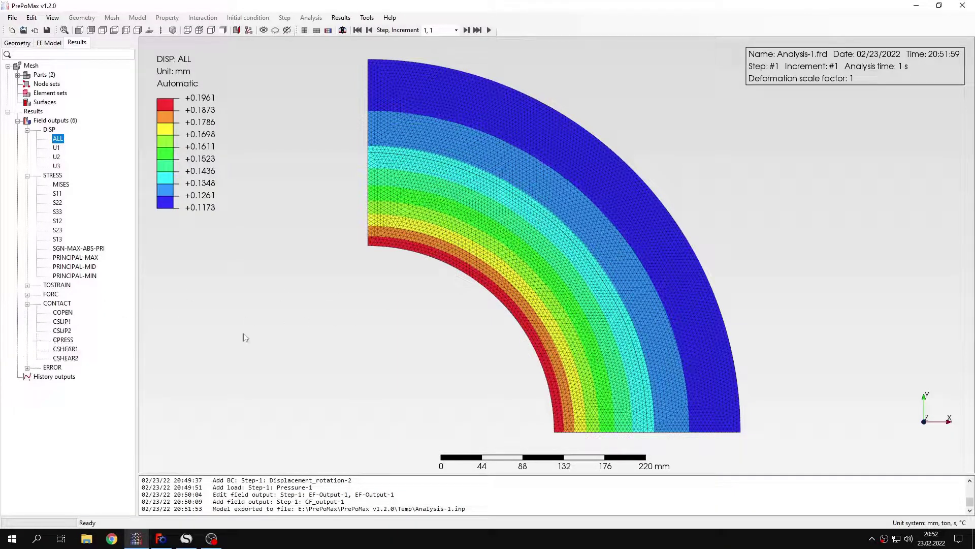
left_click(66, 340)
scroll(527, 354, "up", 3)
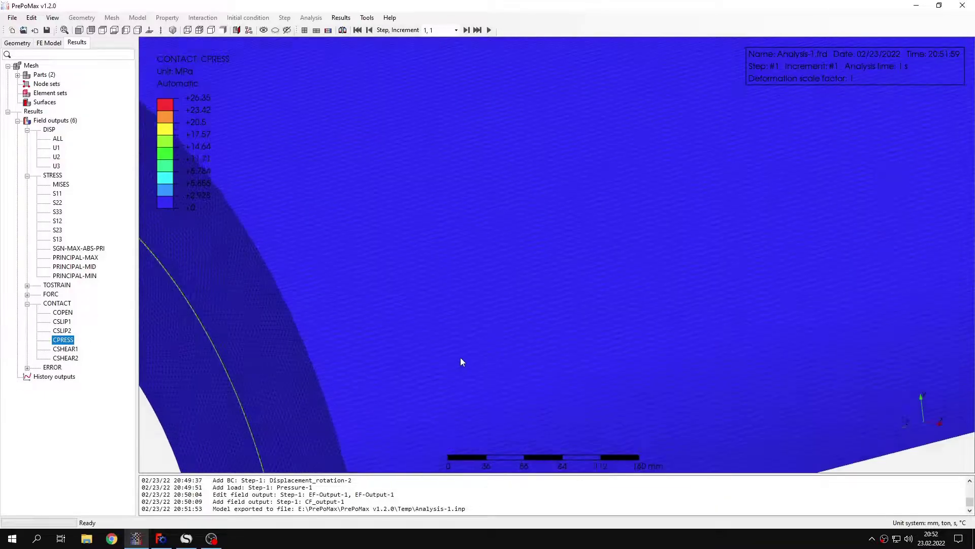
middle_click_drag(455, 373, 459, 359)
scroll(392, 345, "down", 2)
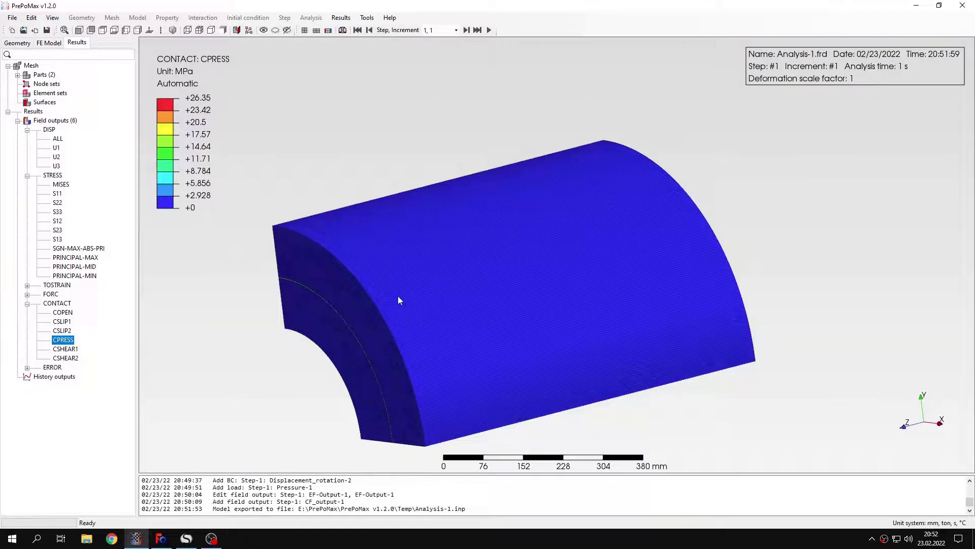
mouse_move(398, 297)
middle_mouse_down()
mouse_move(518, 272)
mouse_move(403, 250)
middle_mouse_up()
middle_click_drag(479, 300, 504, 233, "shift")
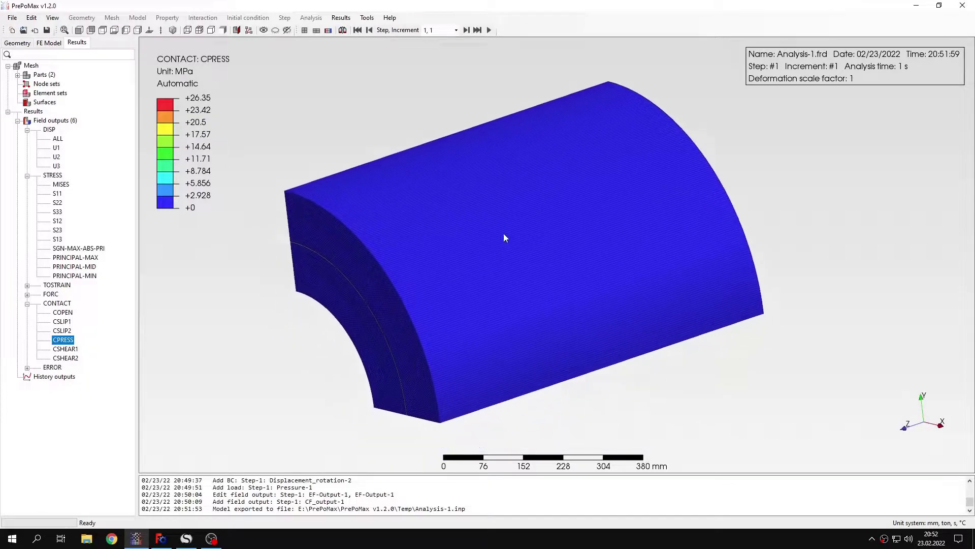
- Hide the outer layer Shell_part-2, then bring up the SMath Composite pipe worksheet
left_click(382, 231)
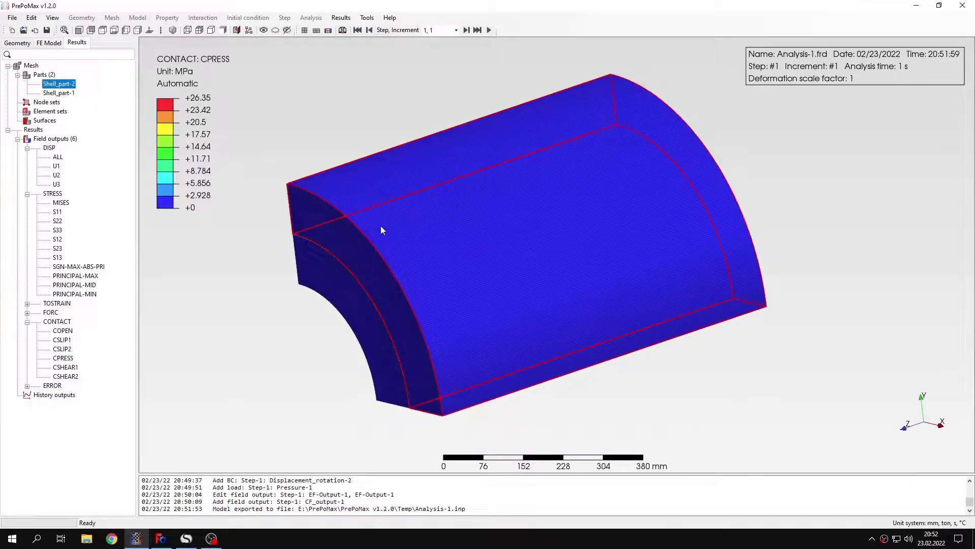
right_click(382, 231)
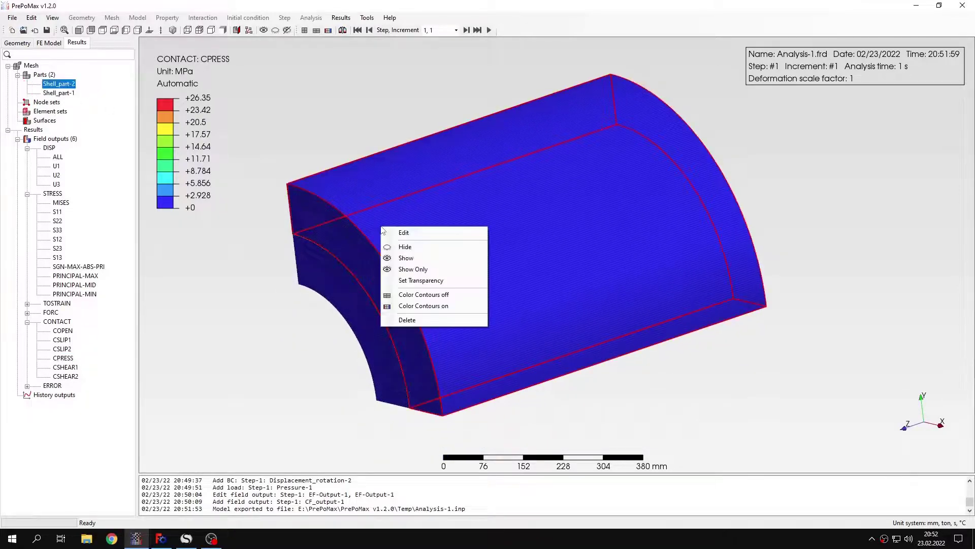
left_click(420, 247)
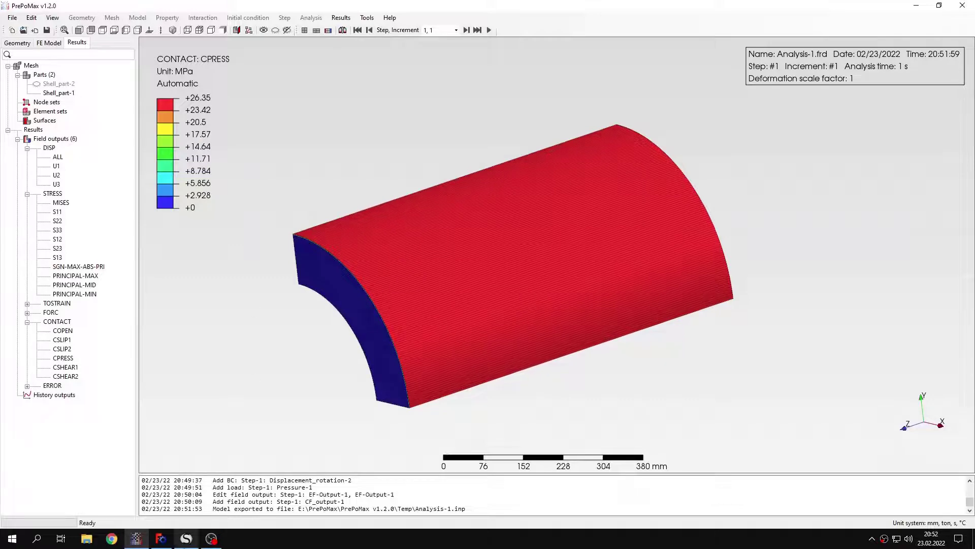
left_click(186, 539)
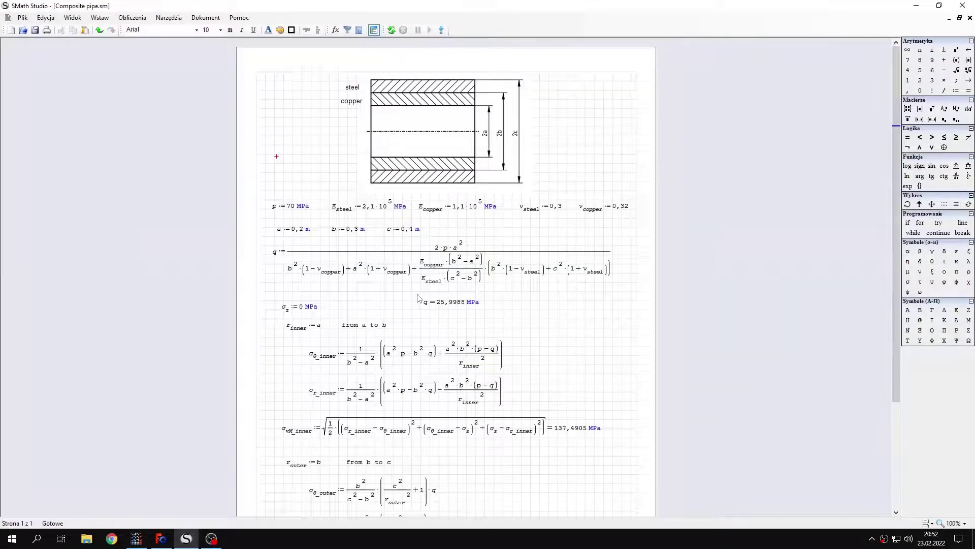
- Select the q = 25,9988 MPa result, then minimise SMath to reveal PrePoMax's plot
left_click_drag(418, 294, 481, 308)
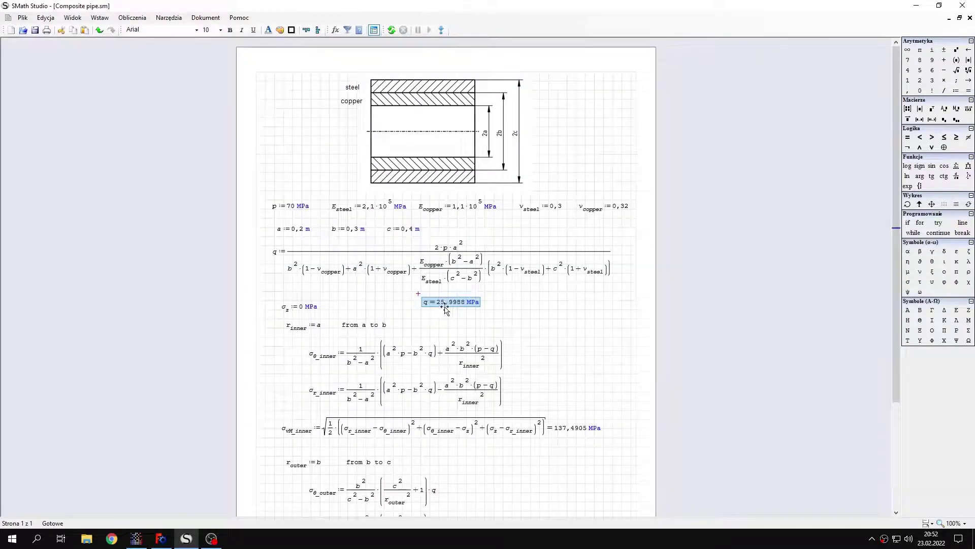
left_click(186, 539)
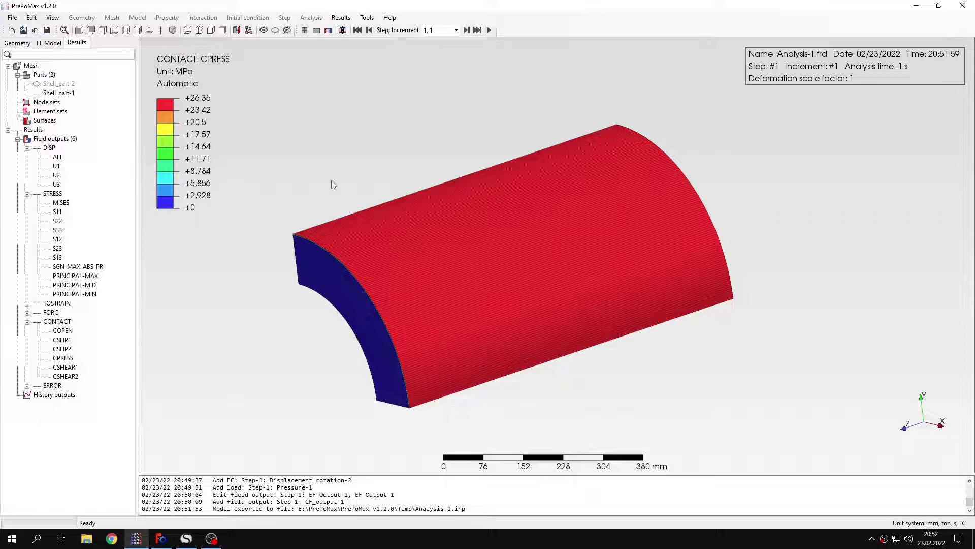
- Show both layers in front view and plot STRESS > MISES without element edges
left_click(263, 30)
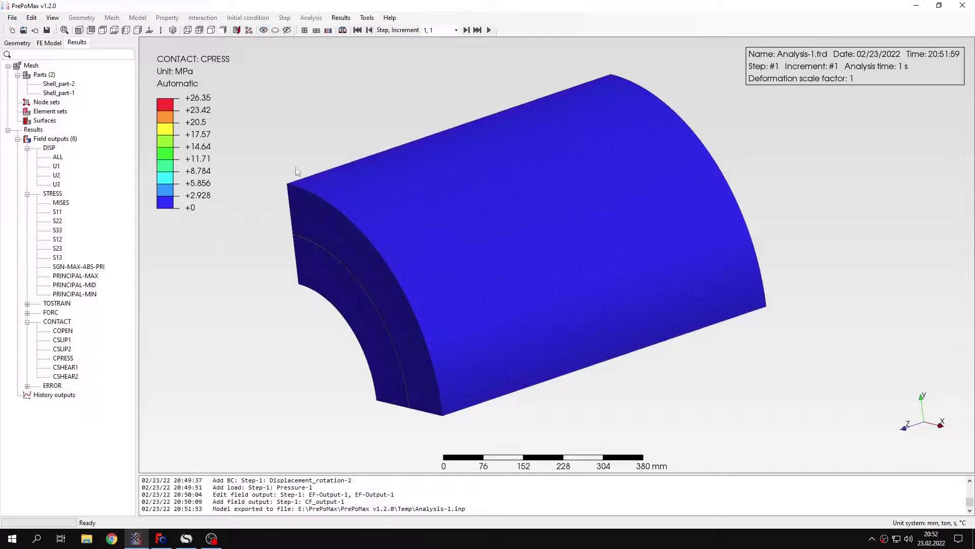
left_click(80, 29)
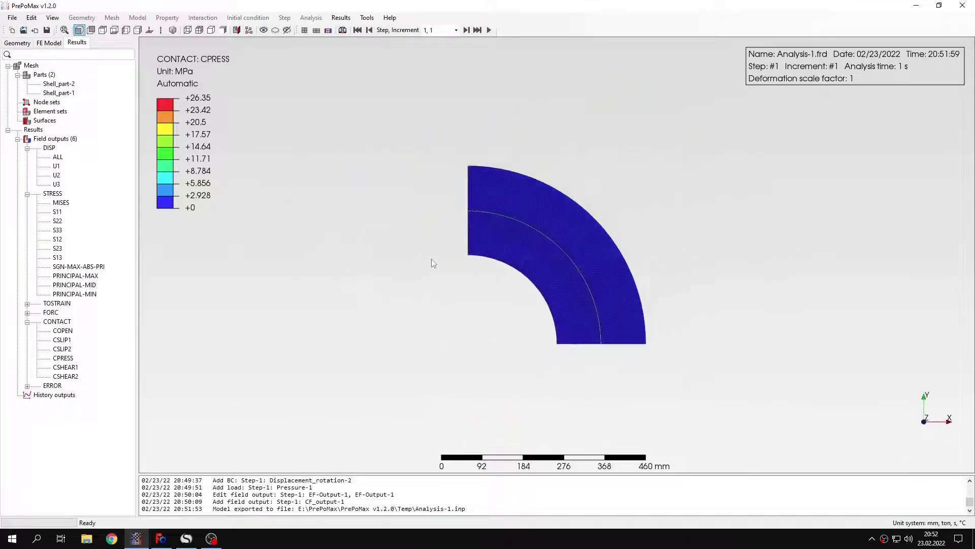
scroll(557, 247, "up", 1)
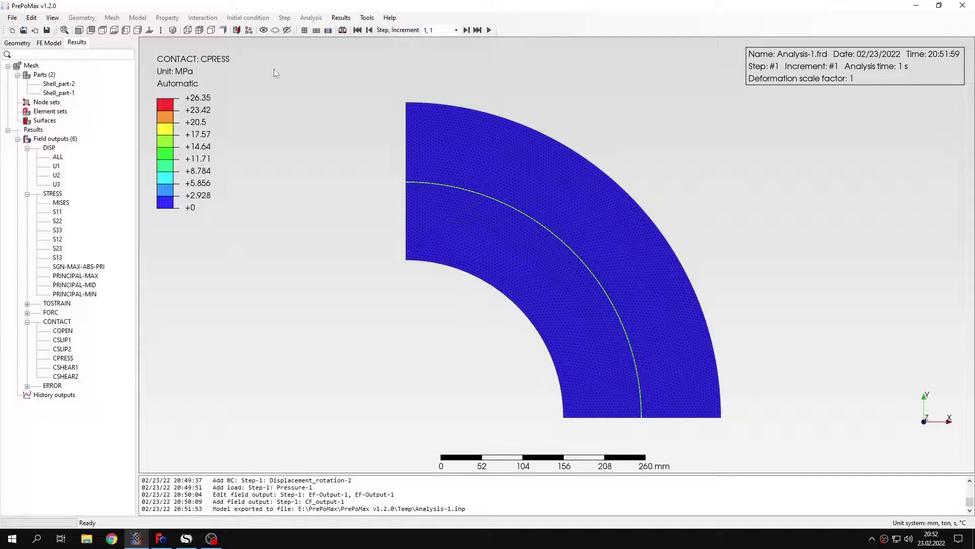
left_click(211, 30)
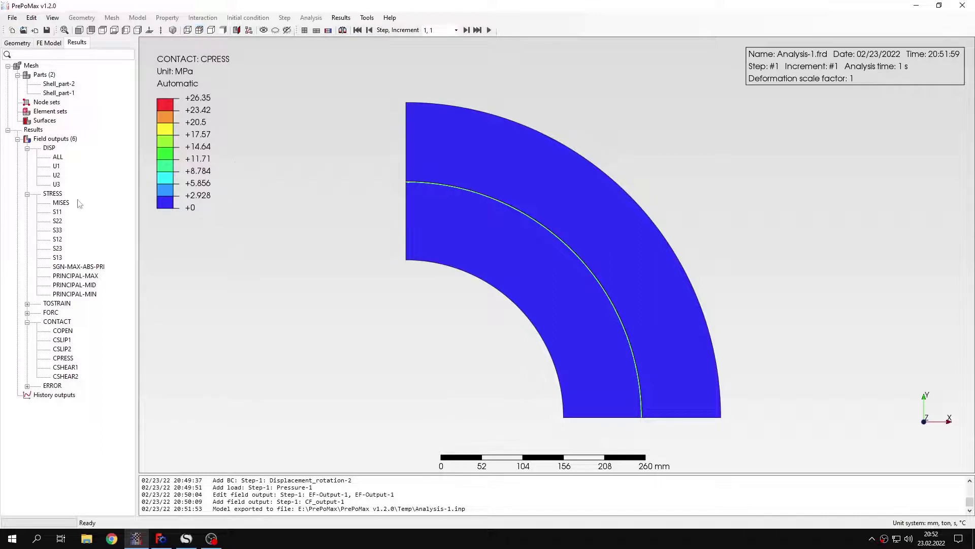
left_click(57, 203)
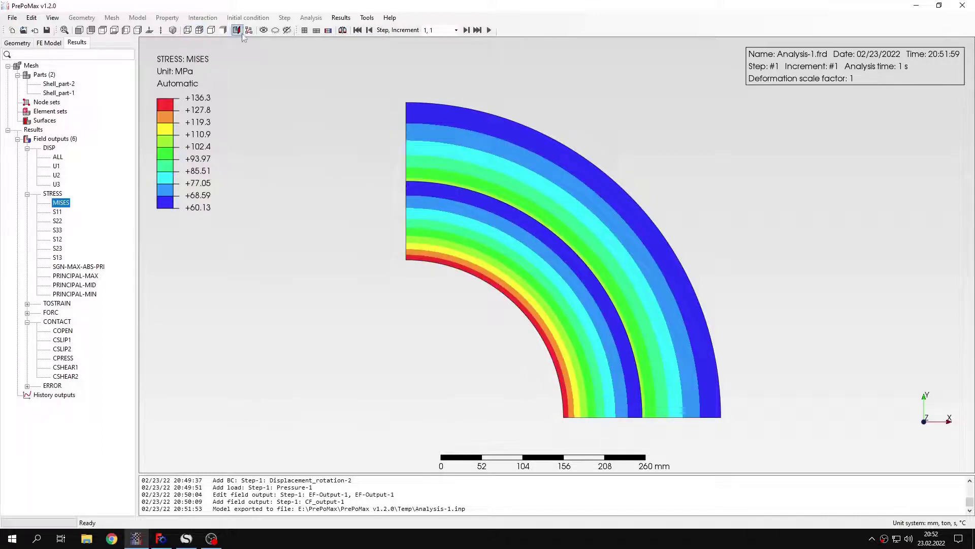
left_click(199, 30)
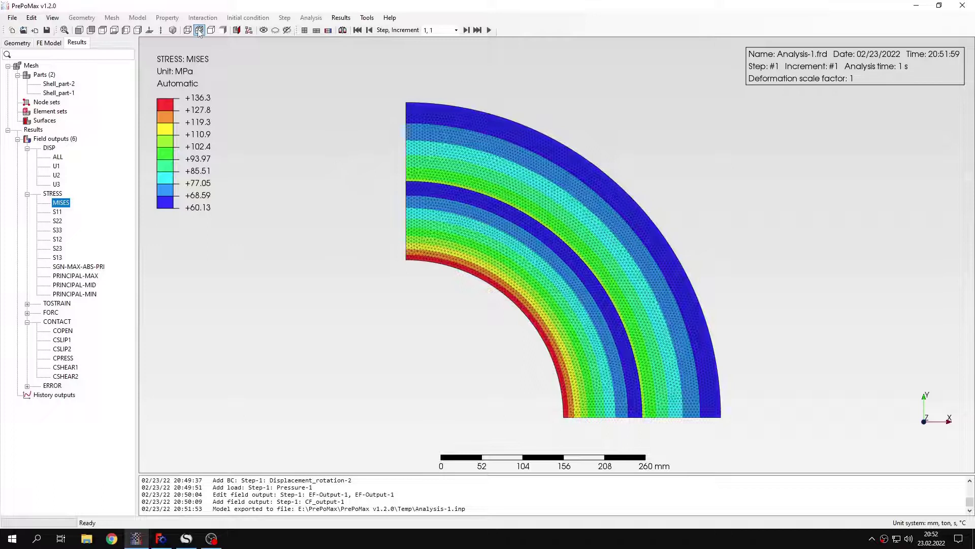
left_click(211, 29)
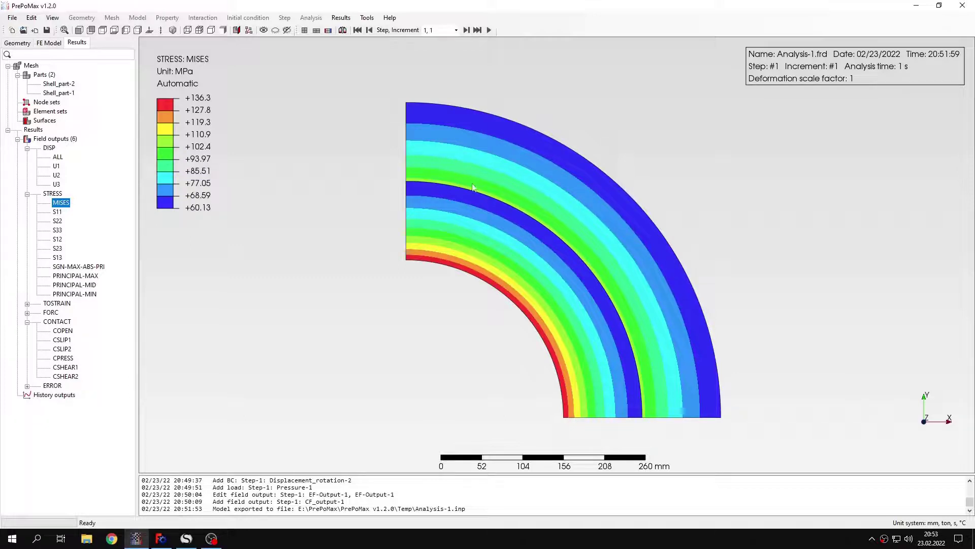
- Hide the outer layer Shell_part-2 in front view, leaving the copper layer (60.54–136.3 MPa)
left_click_drag(580, 219, 539, 229)
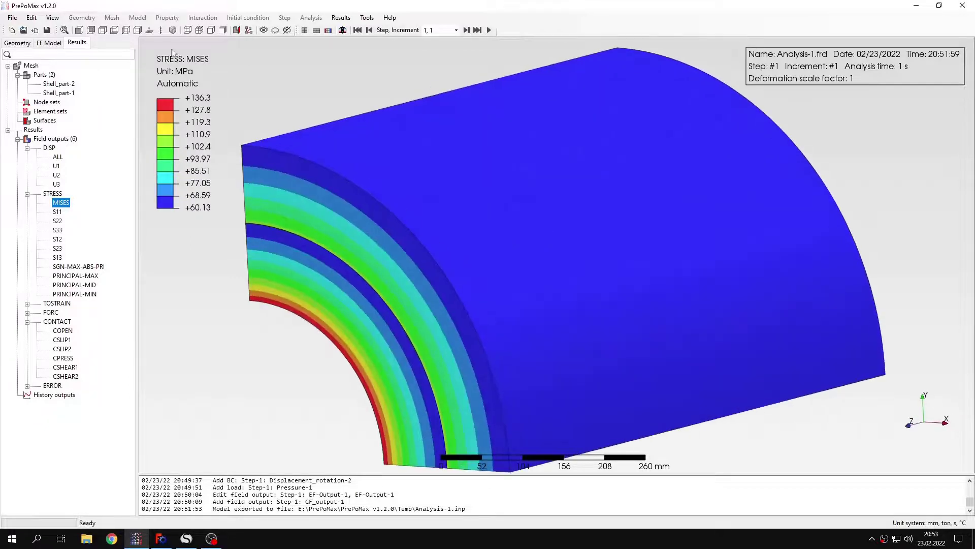
left_click(80, 32)
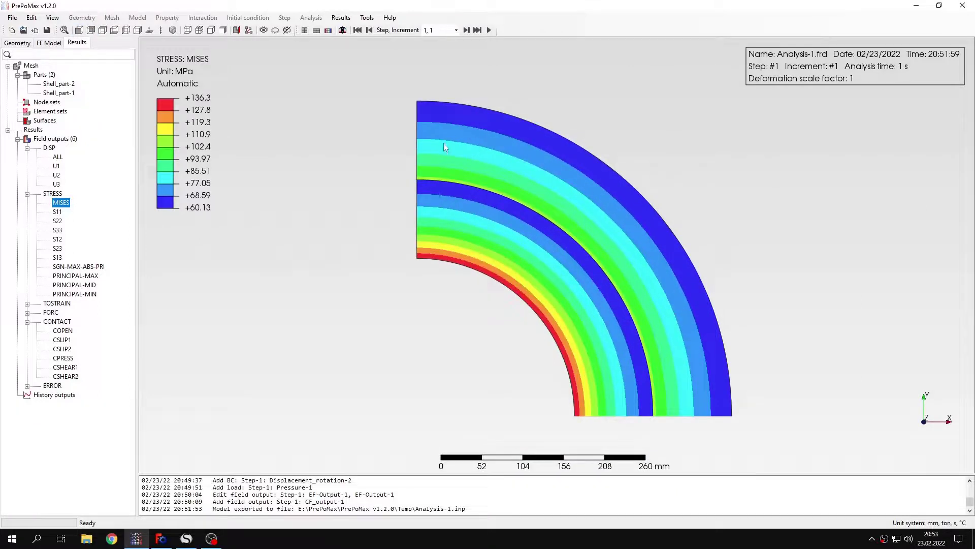
left_click(512, 165)
right_click(507, 162)
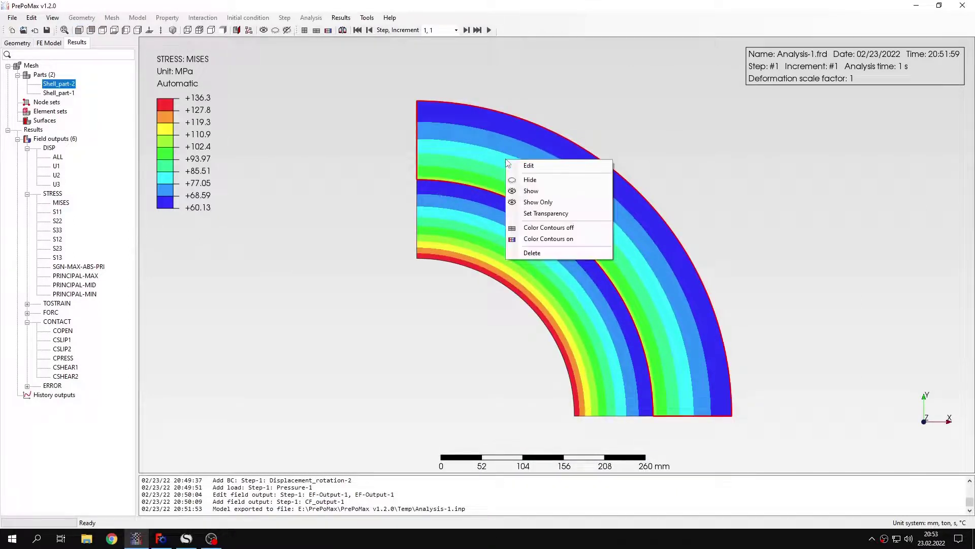
key("h")
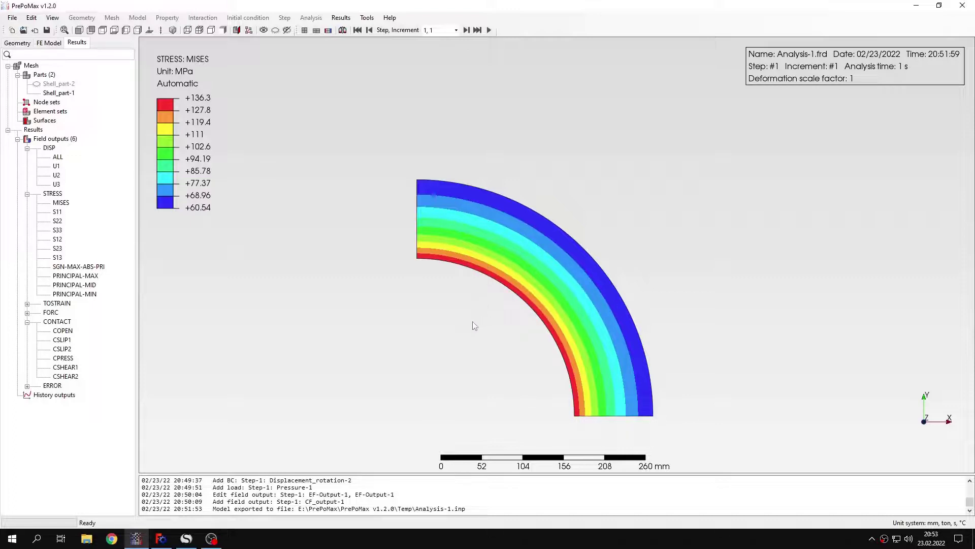
- In SMath, inspect the r_inner definition behind the 137,4905 MPa inner von Mises result
left_click(186, 539)
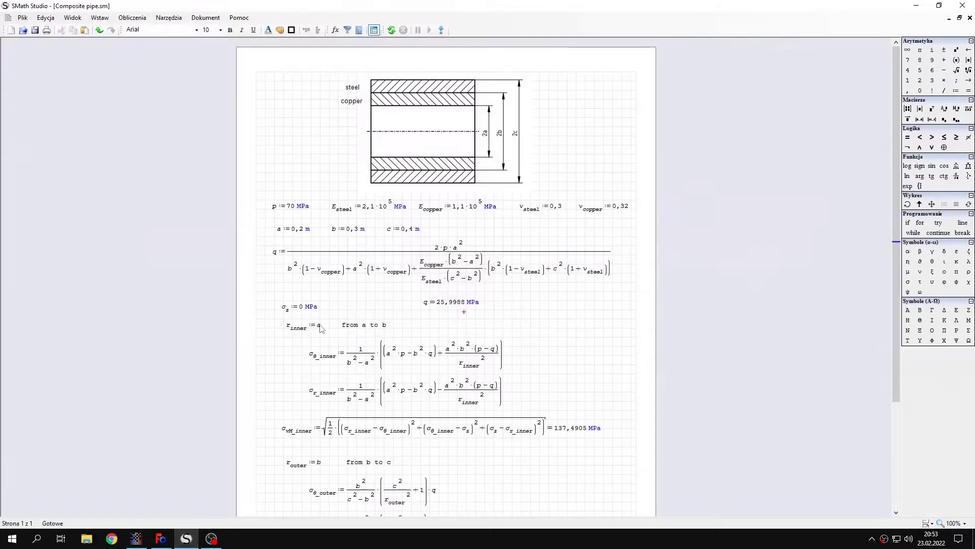
scroll(402, 297, "down", 2)
scroll(402, 297, "down", 1)
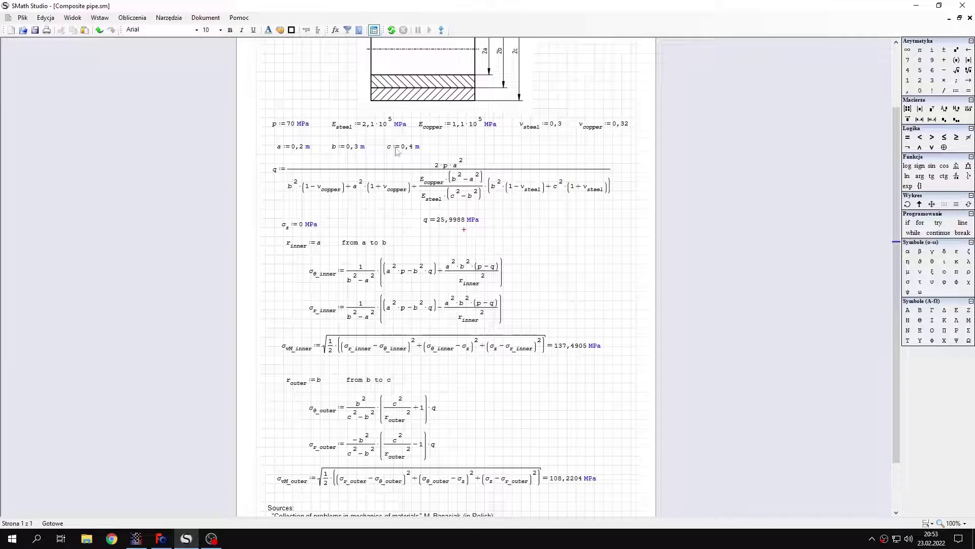
left_click_drag(284, 234, 305, 250)
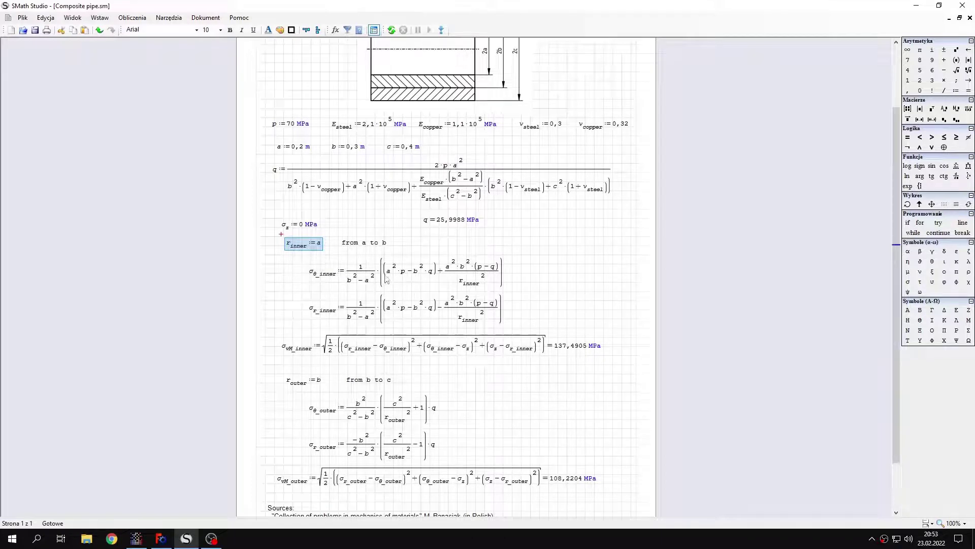
left_click(317, 257)
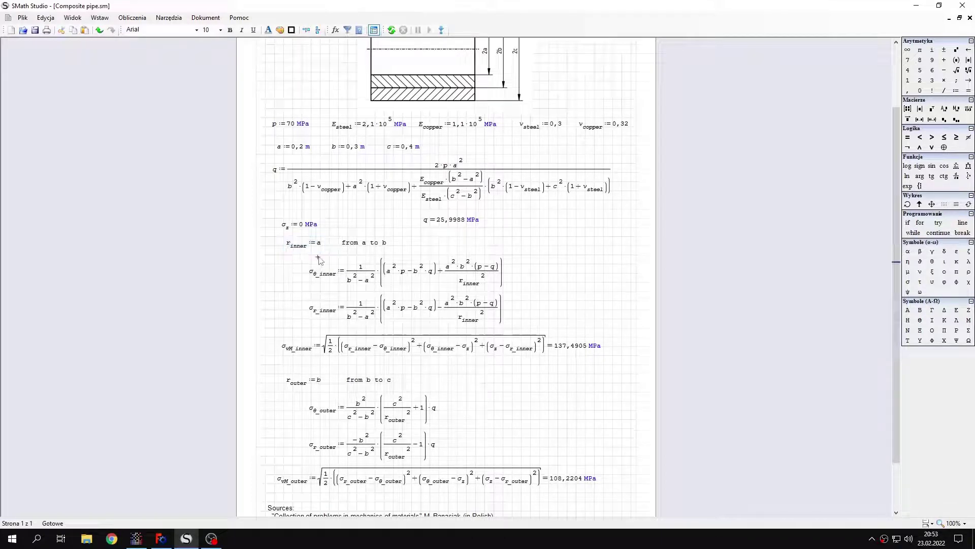
scroll(401, 215, "up", 2)
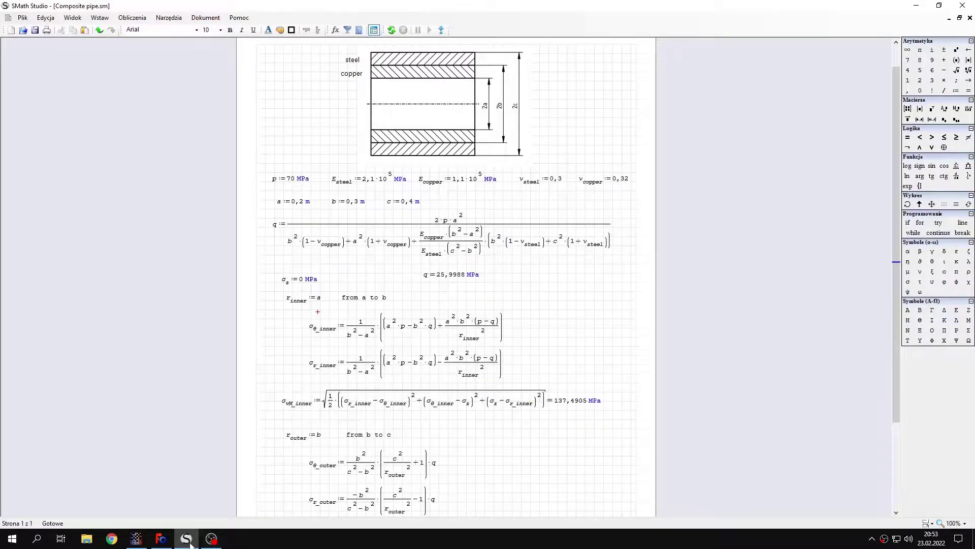
- Back in PrePoMax, orbit the inner-layer stress plot and return to front view
left_click(191, 540)
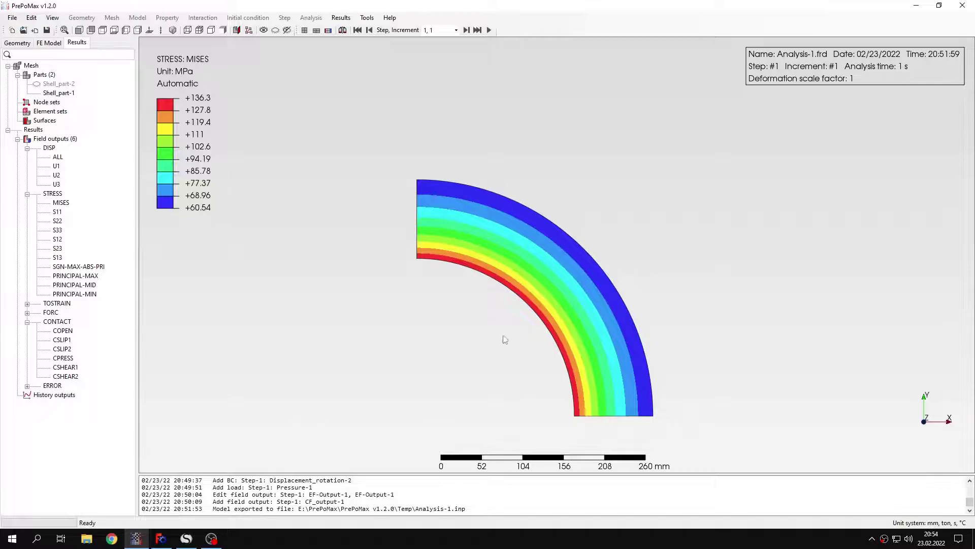
middle_click_drag(503, 339, 361, 207)
left_click(79, 30)
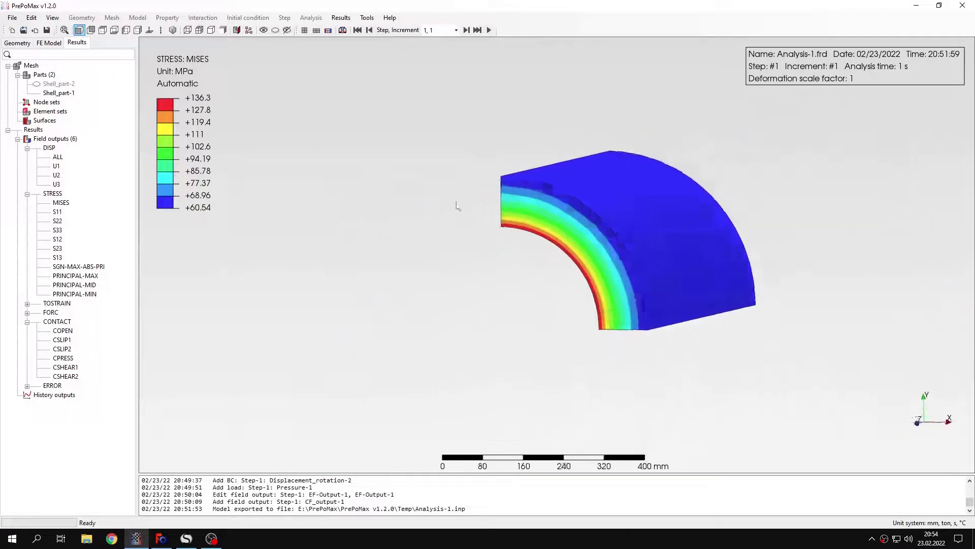
- Change r_inner from a to b in SMath, giving 61,6604 MPa, then return to PrePoMax
left_click(186, 539)
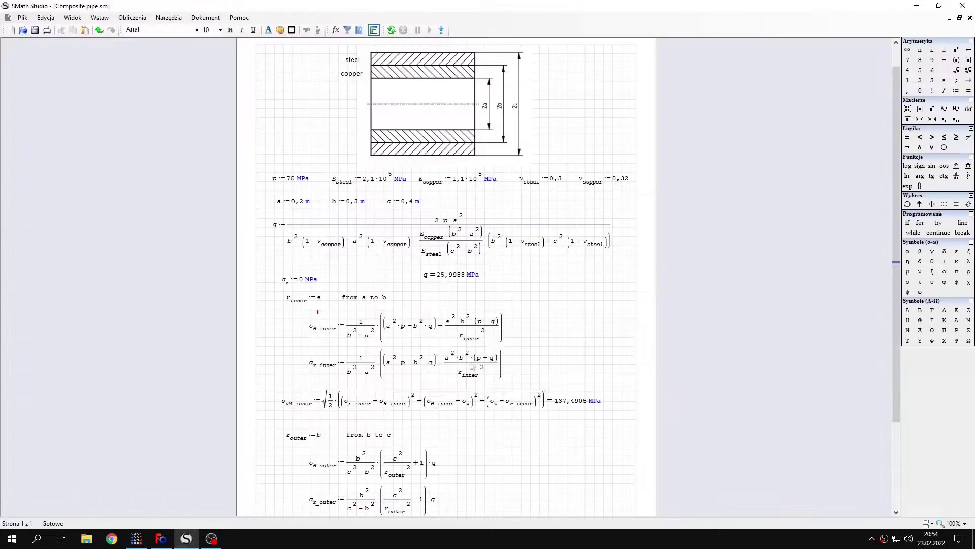
left_click(324, 297)
key("BackSpace")
type("b")
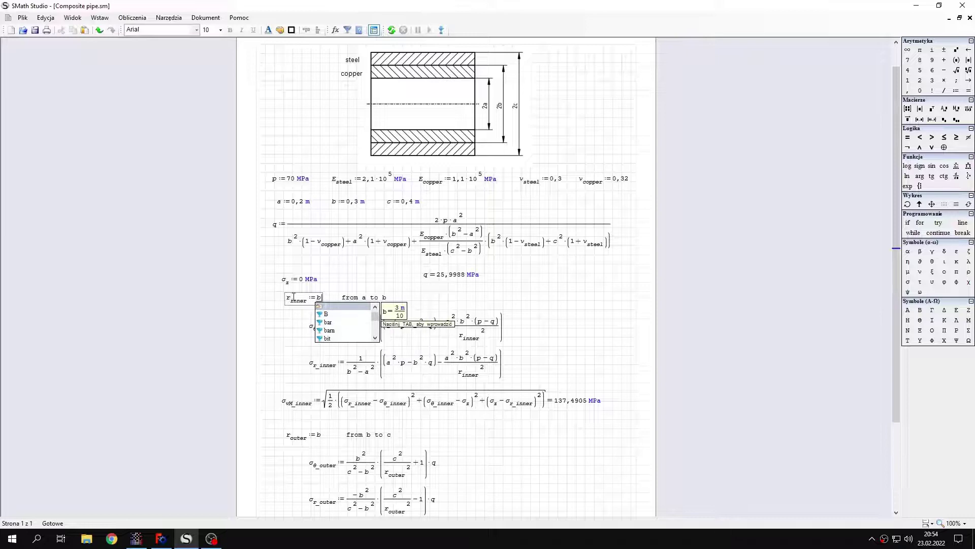
left_click(363, 279)
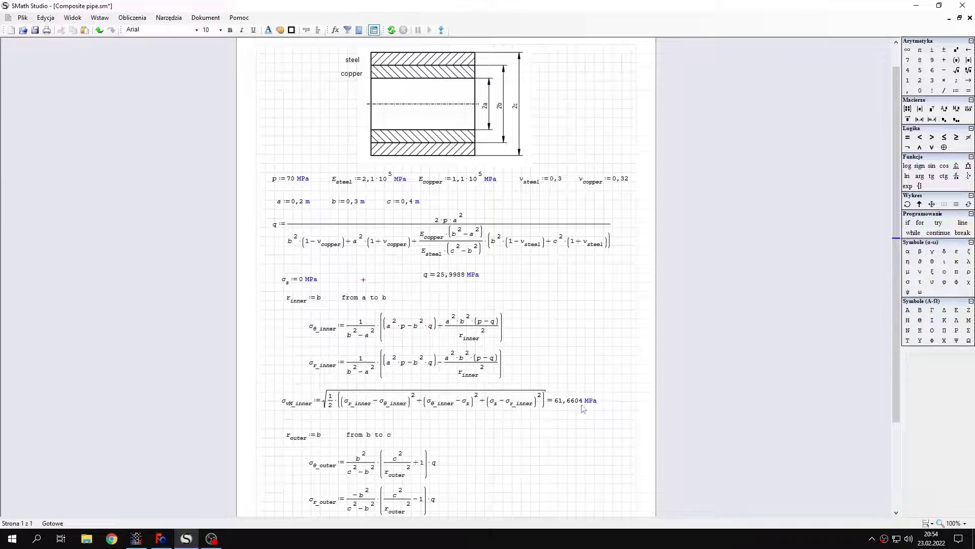
left_click(135, 539)
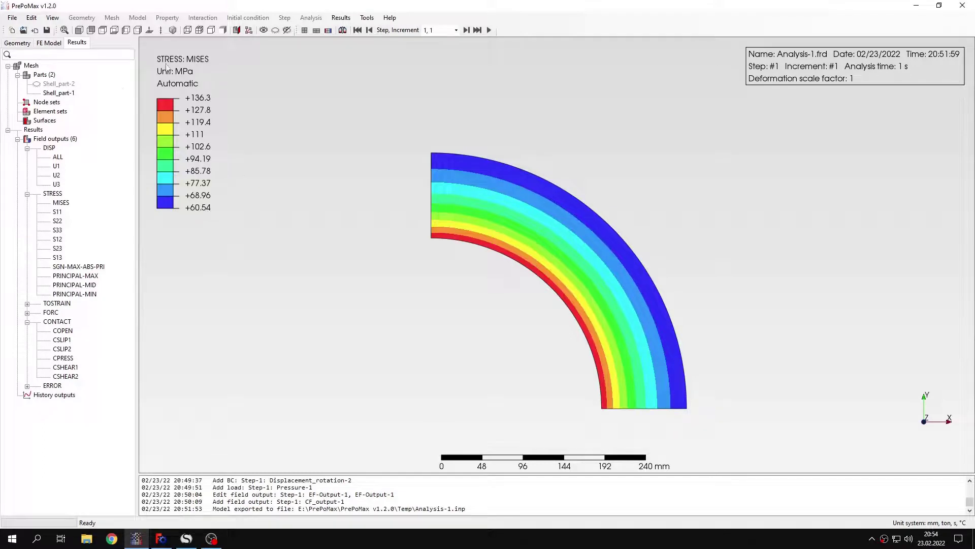
- Use View > Invert Visible Parts to show only the outer steel layer (60.13–105.2 MPa)
left_click(52, 17)
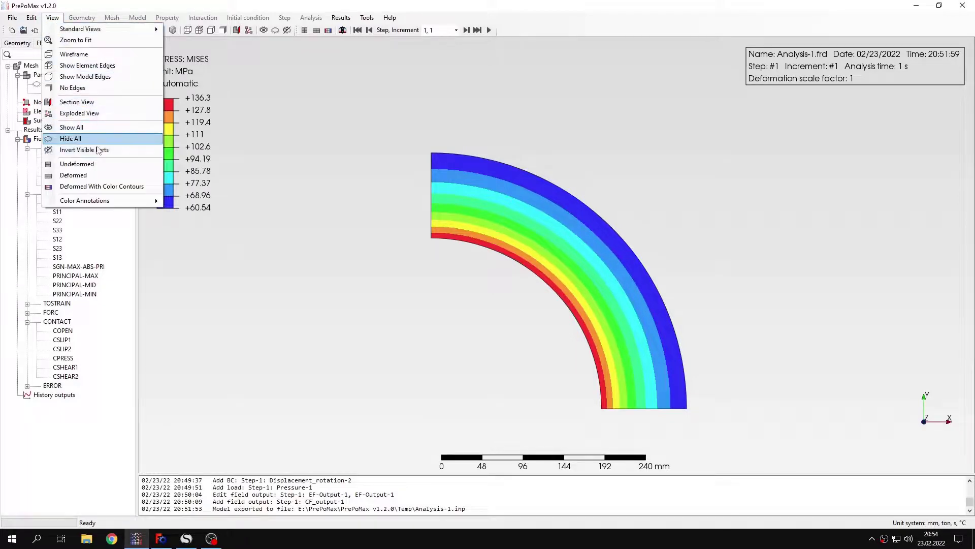
left_click(76, 150)
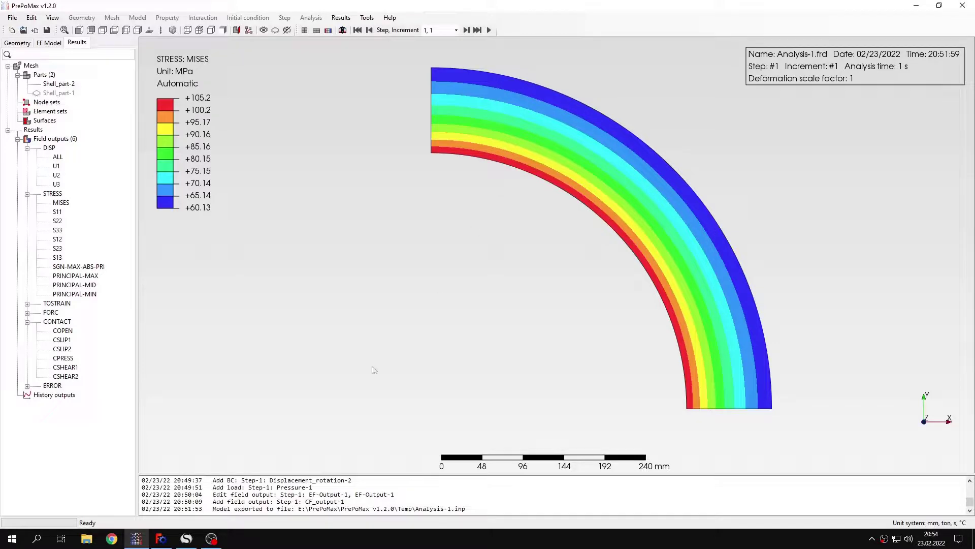
- Check SMath's outer-layer von Mises result of 108,2204 MPa, then return to PrePoMax
left_click(186, 539)
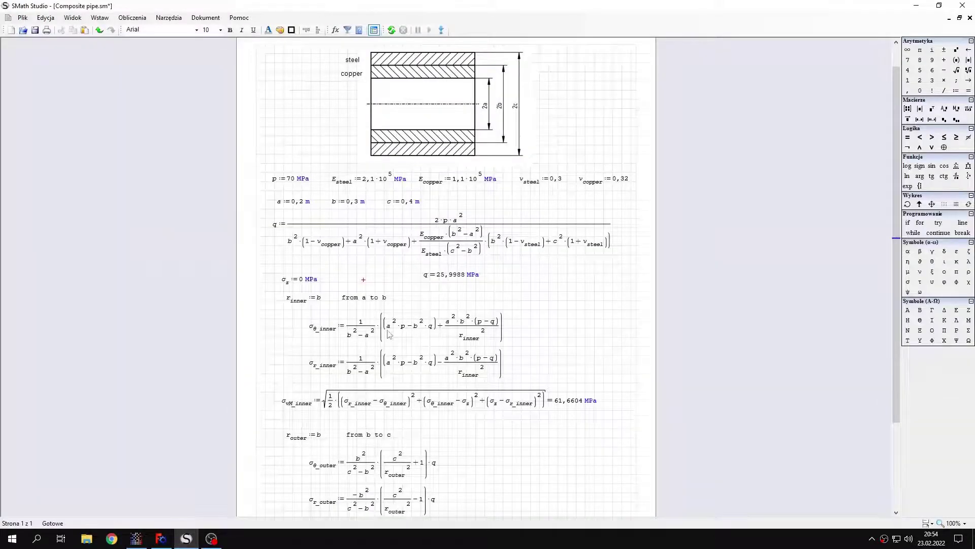
scroll(388, 333, "down", 3)
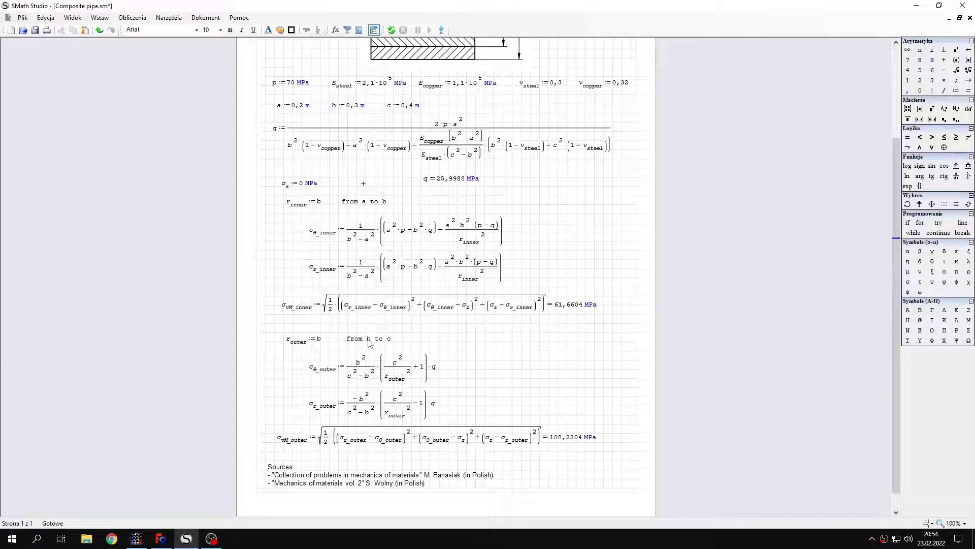
mouse_move(313, 346)
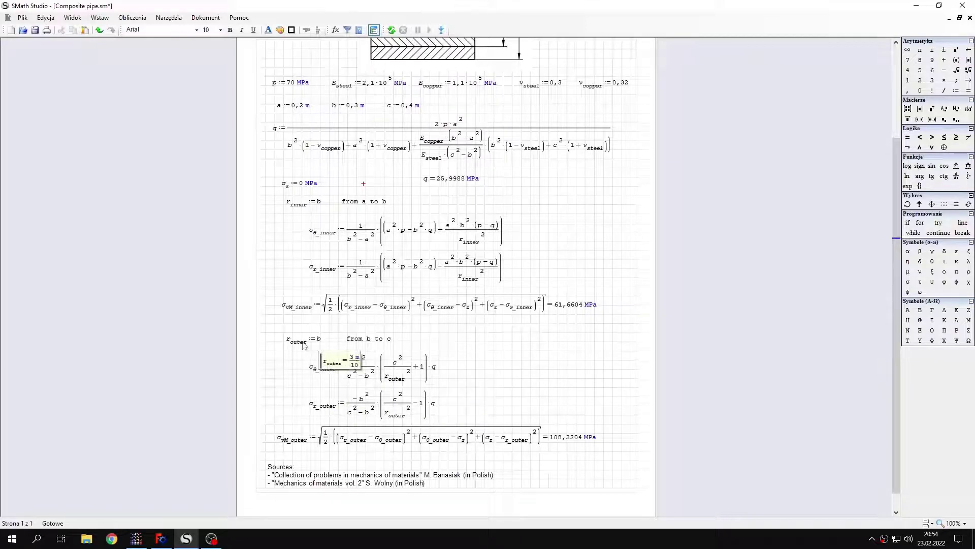
scroll(321, 345, "up", 2)
scroll(480, 90, "up", 1)
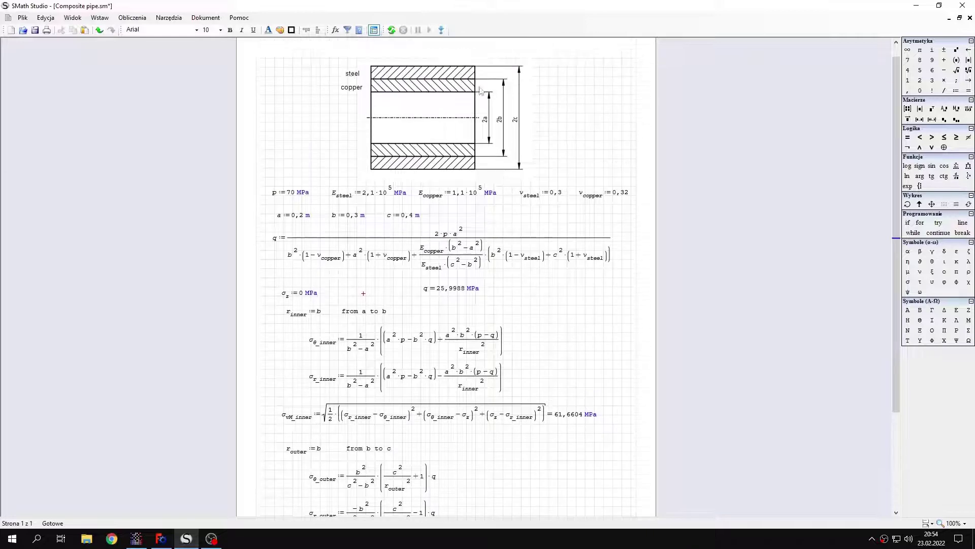
scroll(386, 320, "down", 3)
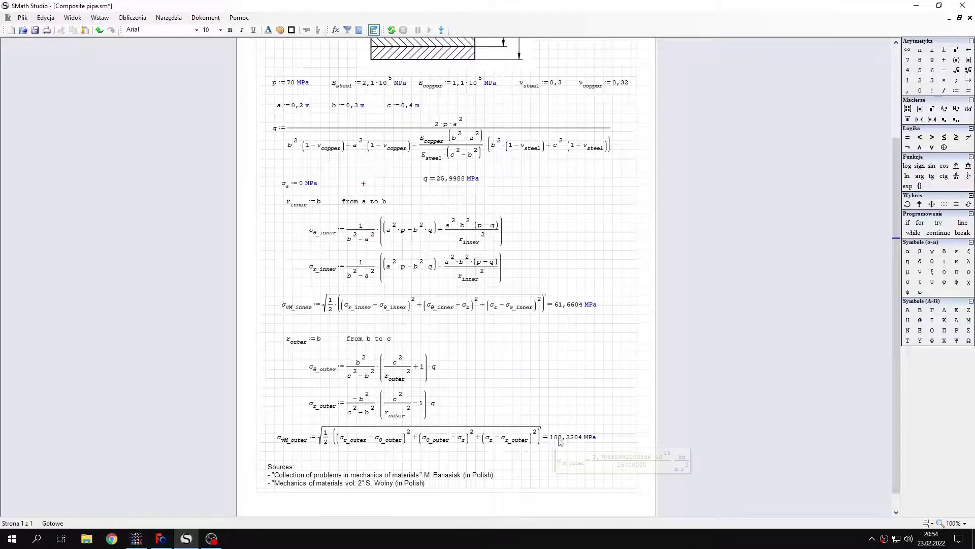
left_click(135, 539)
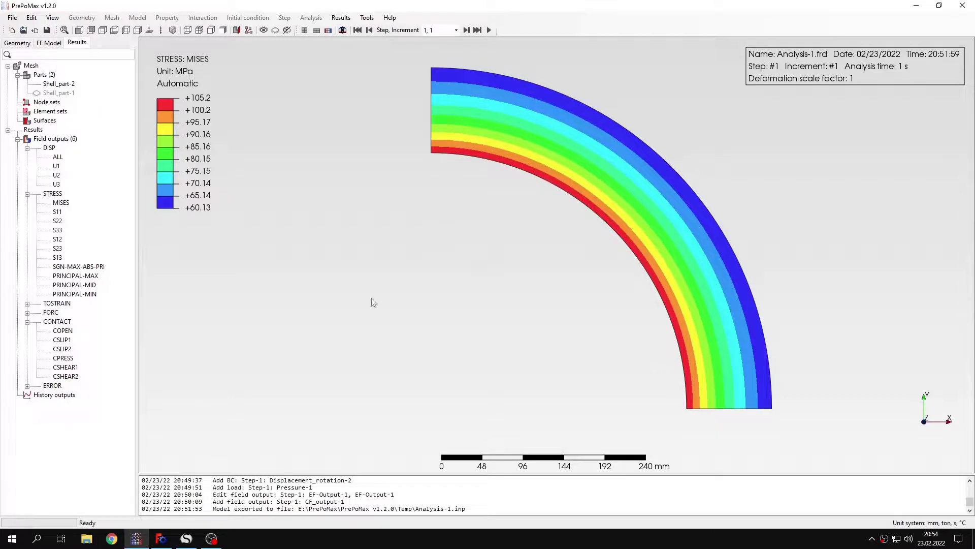
- Change r_outer from b to c in SMath so the outer von Mises stress recalculates to 66,8541 MPa
left_click(186, 539)
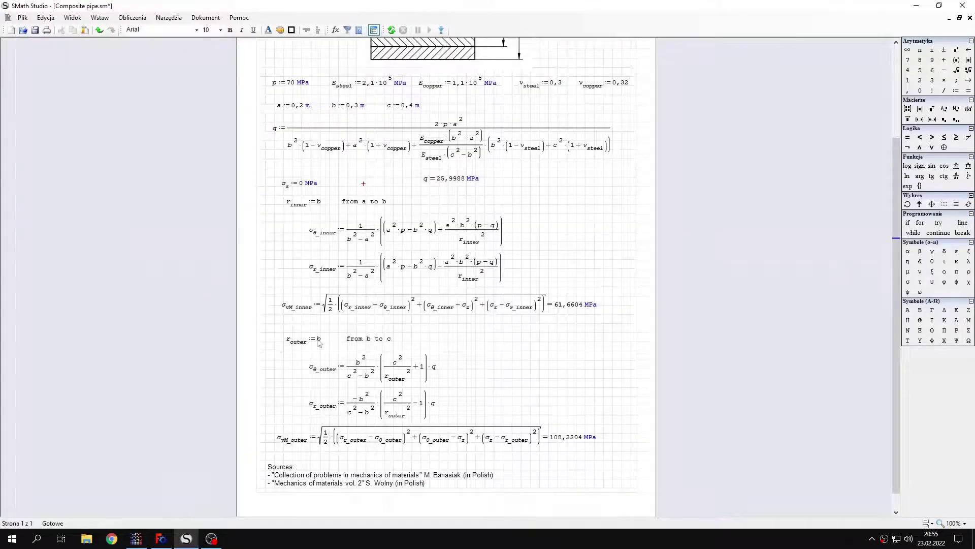
left_click(319, 343)
type("c")
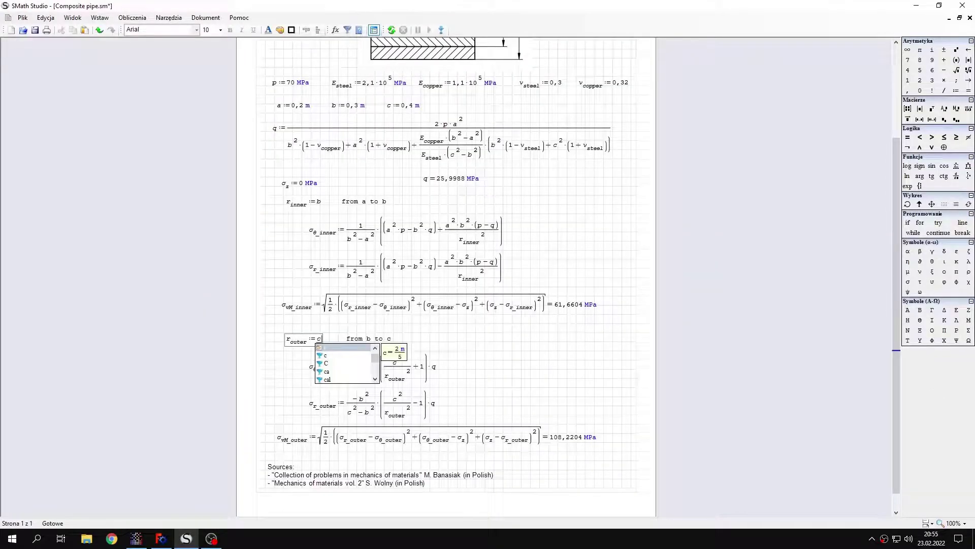
left_click(531, 367)
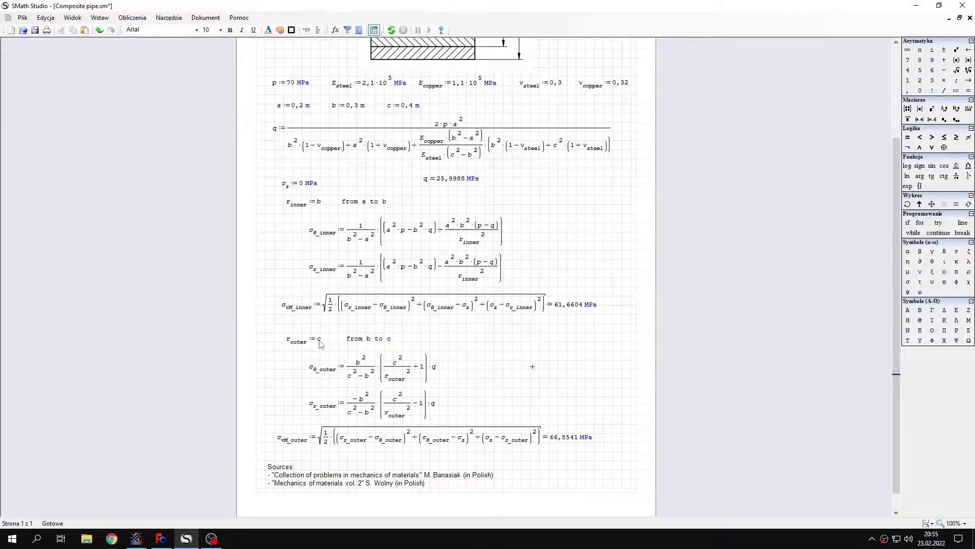
scroll(416, 306, "up", 2)
scroll(417, 308, "up", 1)
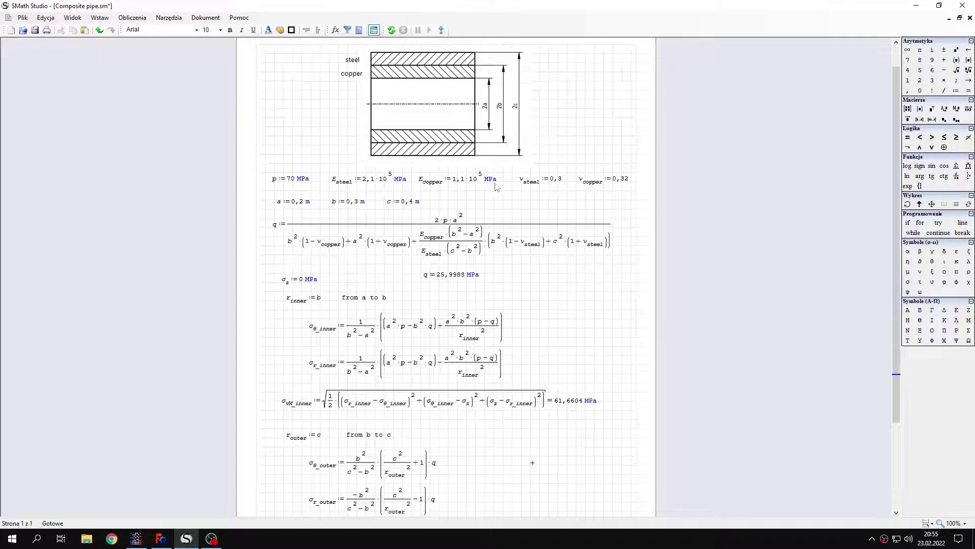
scroll(479, 67, "down", 2)
scroll(446, 275, "down", 2)
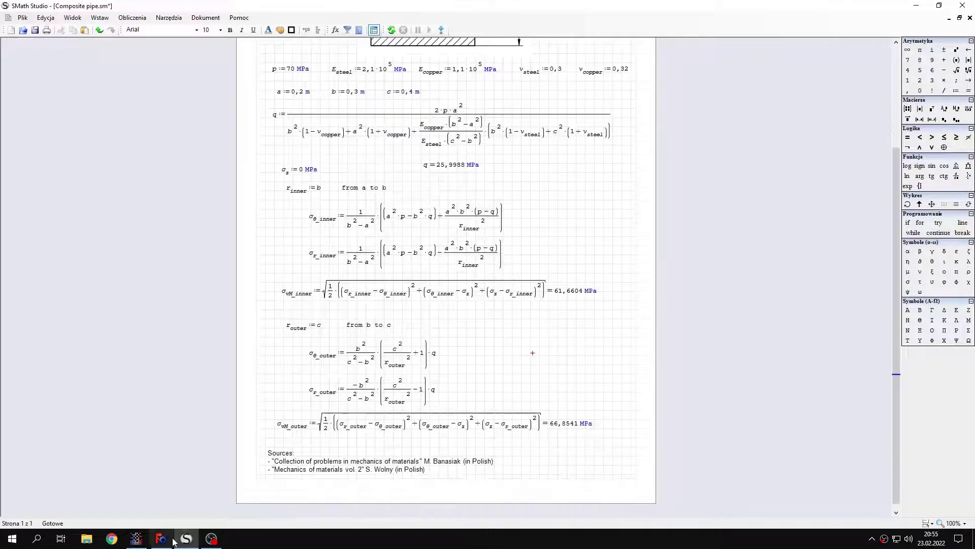
- In PrePoMax, show element edges on the von Mises plot and start a Point/Node query
left_click(141, 545)
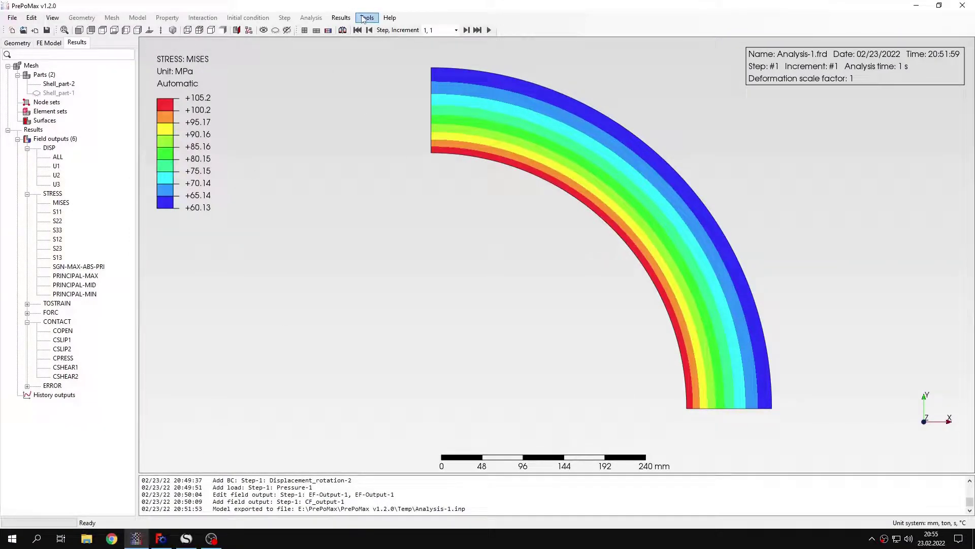
left_click(199, 30)
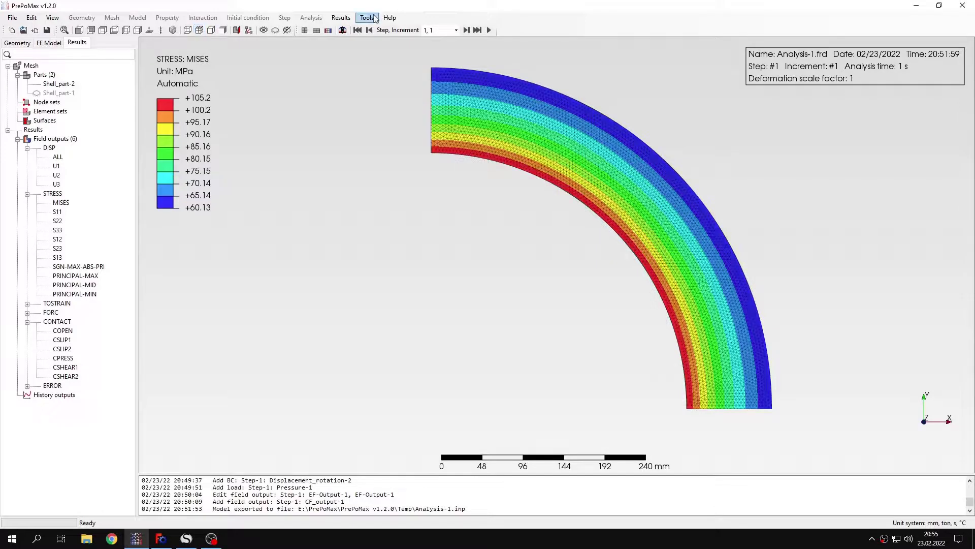
left_click(367, 18)
left_click(385, 41)
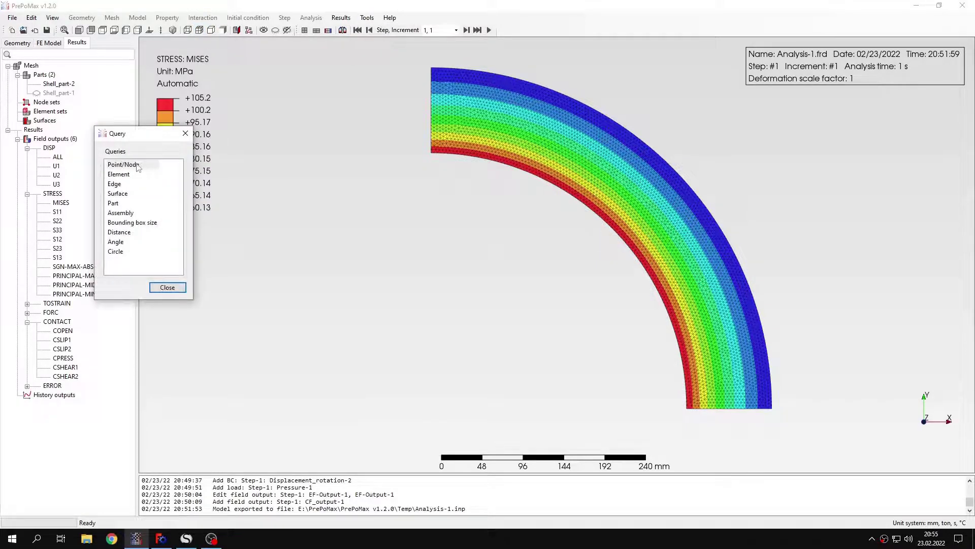
left_click(138, 166)
- Query five outer-edge nodes, reading about 60.2–61.2 MPa, then close the Query dialog
left_click(590, 108)
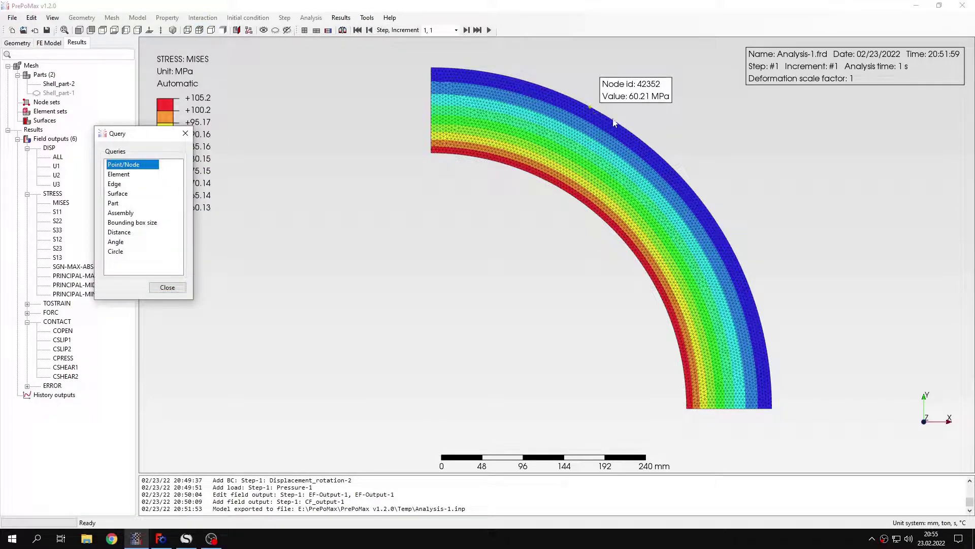
left_click(724, 239)
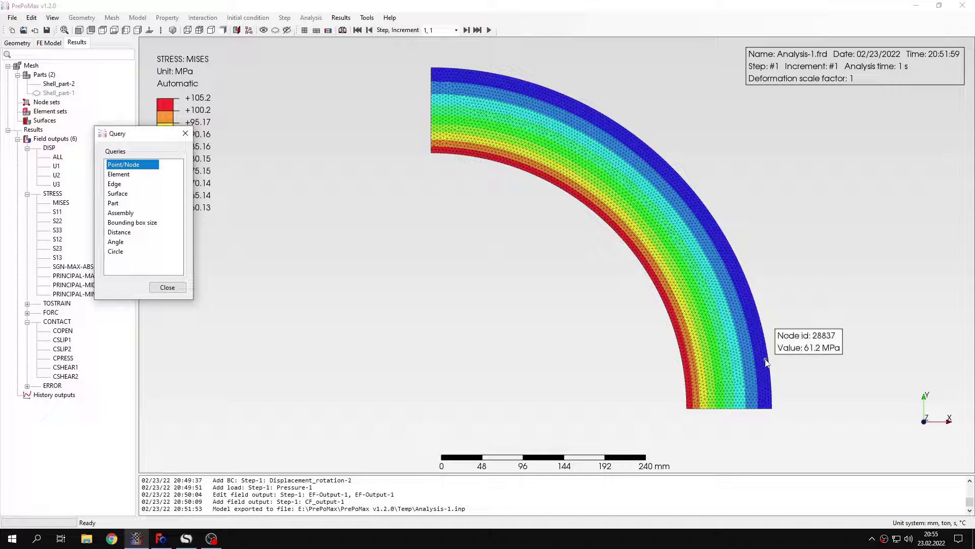
left_click(770, 391)
left_click(770, 399)
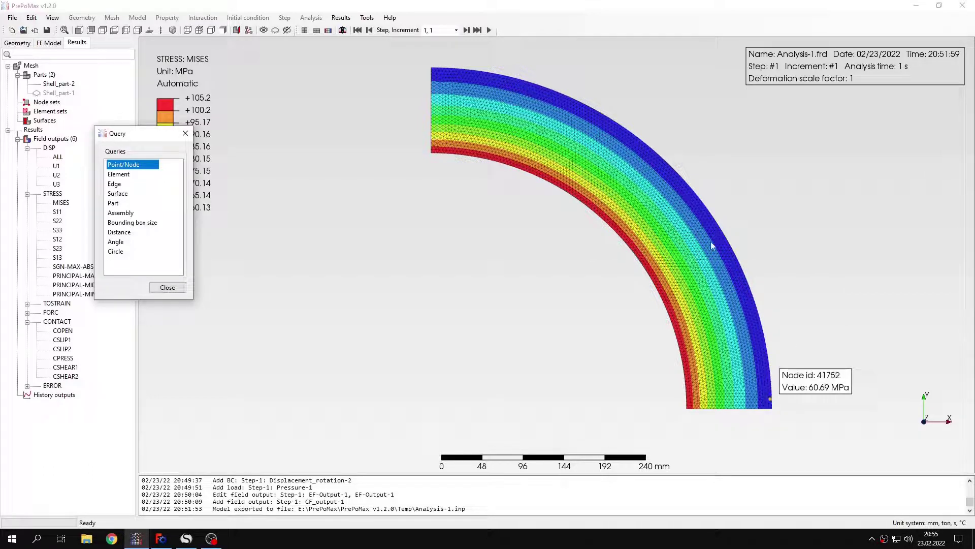
left_click(436, 71)
left_click(184, 134)
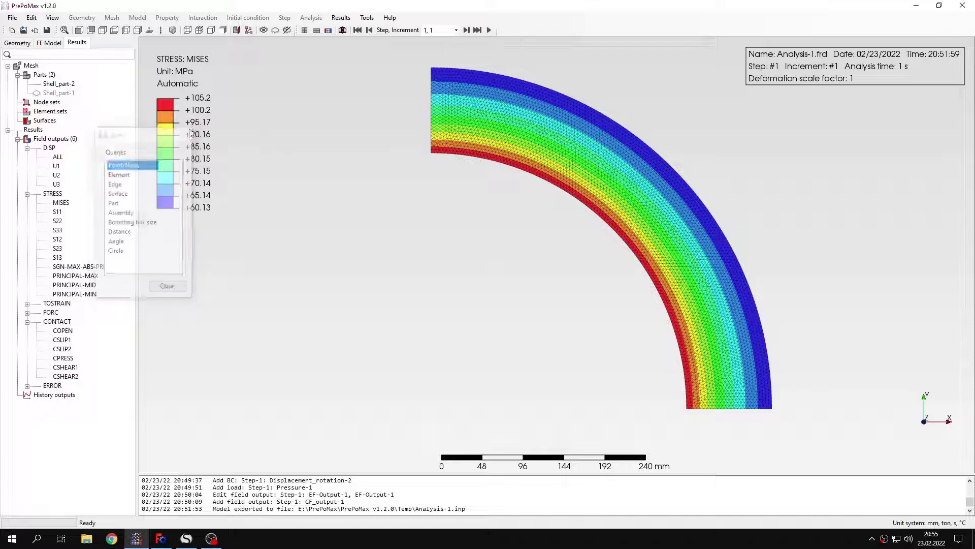
- Unhide the second shell layer and display DISP ALL total displacement on the model in 3D
left_click(53, 18)
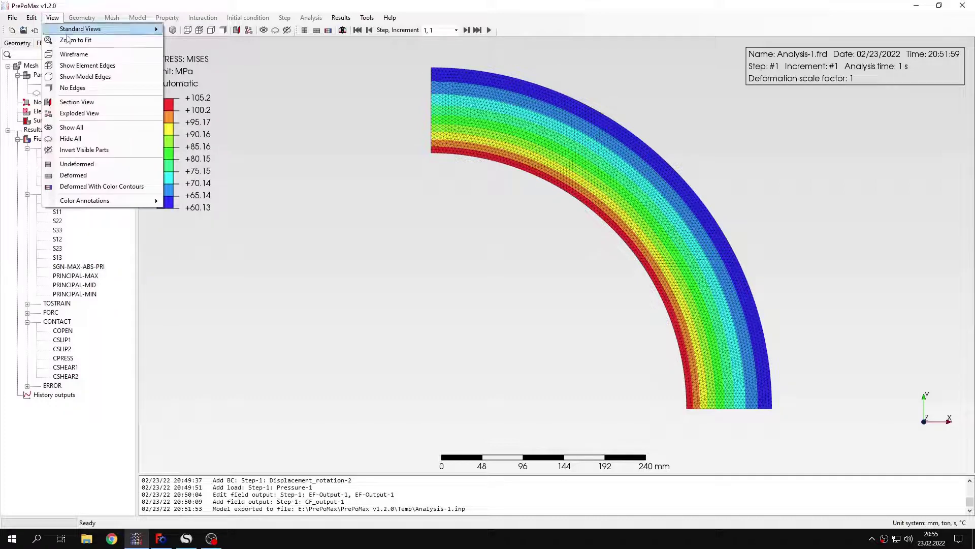
left_click(98, 129)
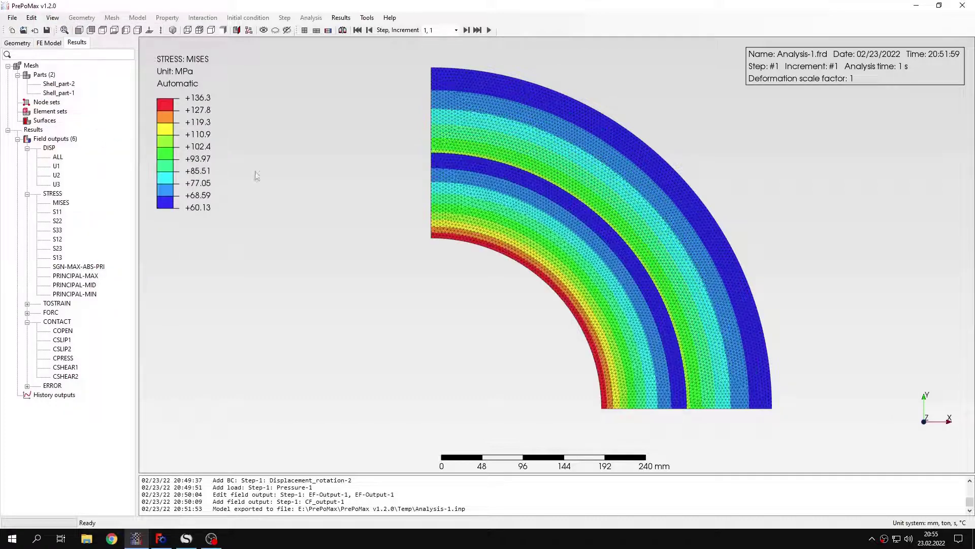
left_click(57, 158)
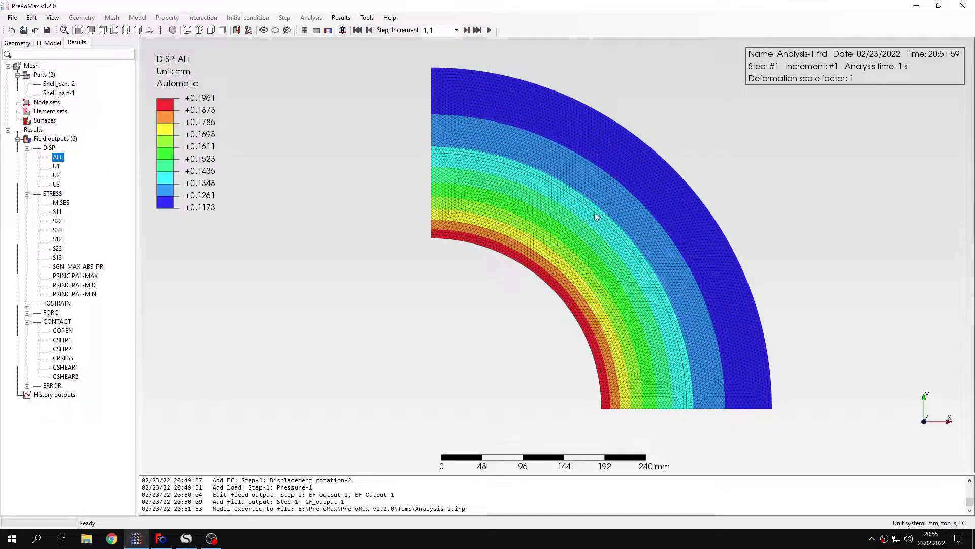
middle_click_drag(594, 217, 558, 229)
scroll(557, 222, "down", 3)
scroll(557, 216, "down", 2)
left_click(340, 18)
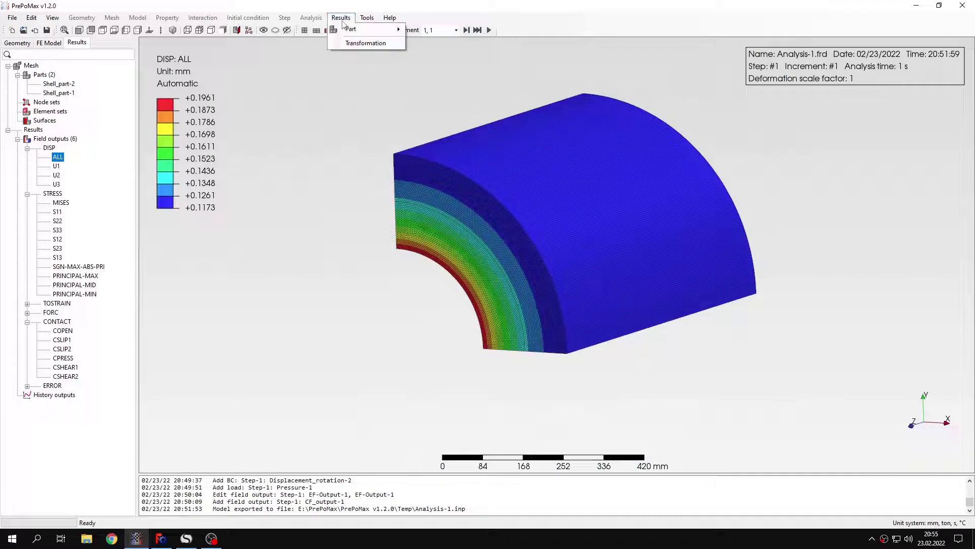
- Apply Symmetry X and Symmetry Y transformations, then inspect the full two-layer pipe's 0.1173–0.1961 mm displacement
left_click(365, 42)
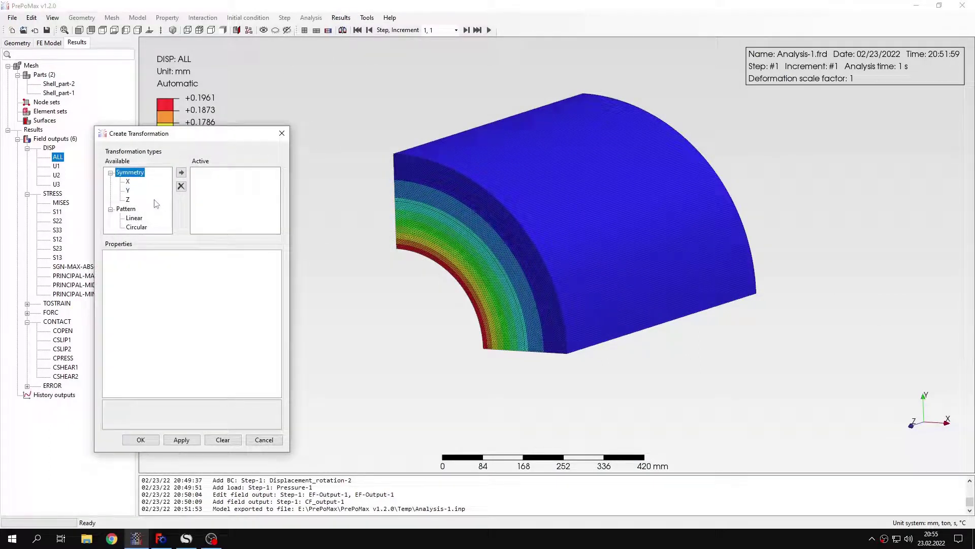
left_click(129, 182)
left_click(181, 173)
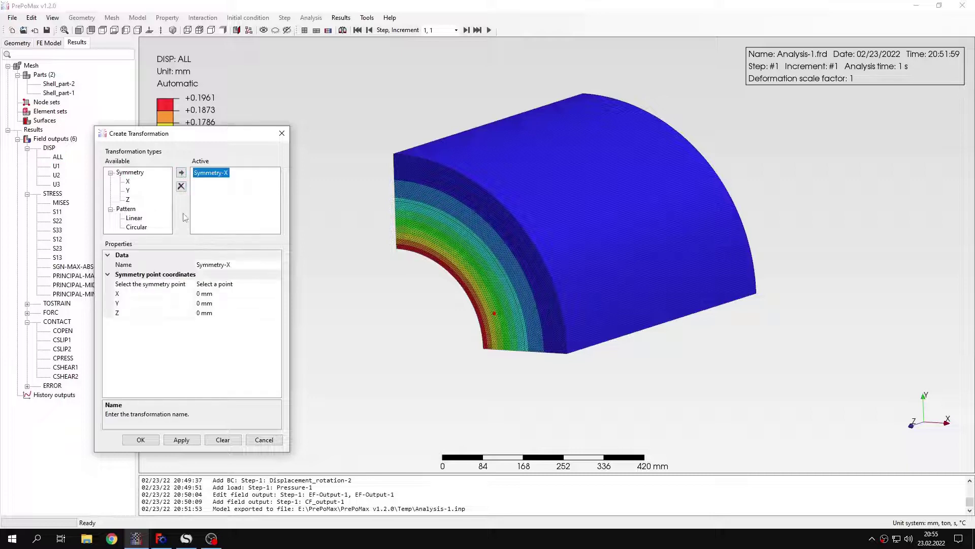
left_click(128, 191)
left_click(181, 174)
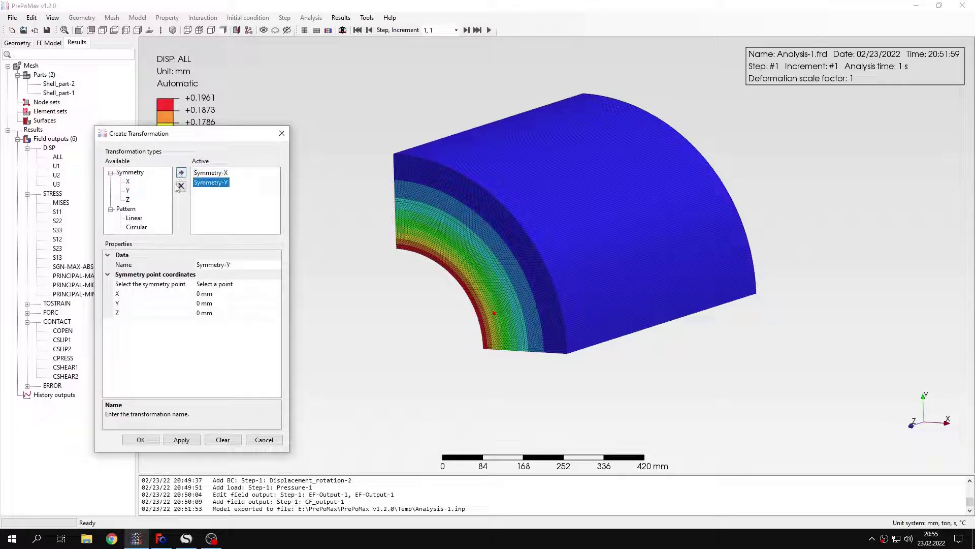
left_click(183, 440)
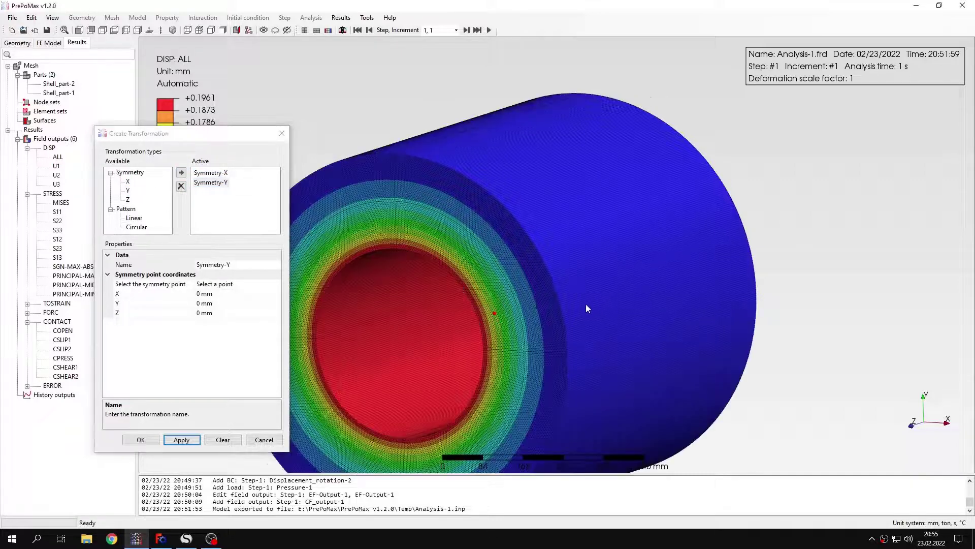
scroll(587, 304, "up", 2)
scroll(548, 303, "down", 5)
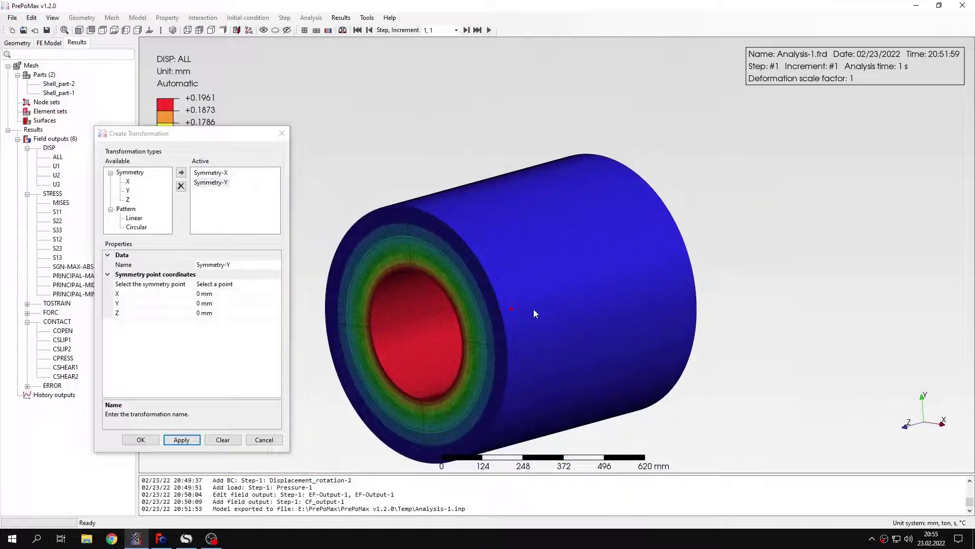
scroll(535, 309, "down", 1)
scroll(507, 413, "up", 2)
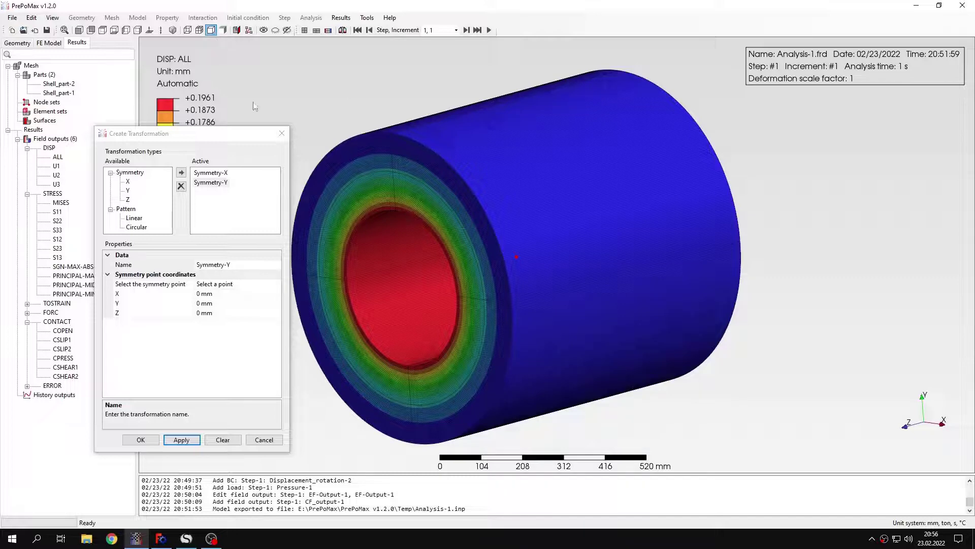
middle_click_drag(644, 263, 513, 237)
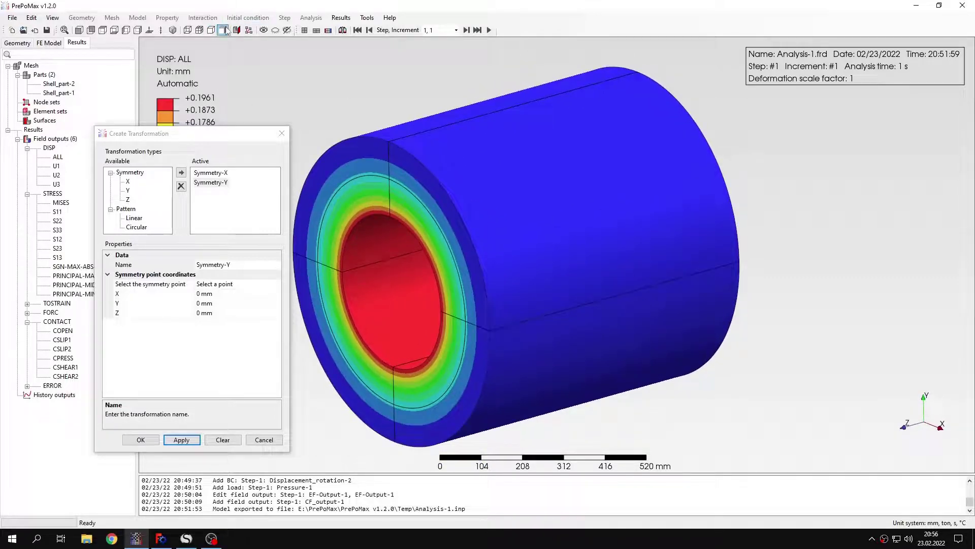
mouse_move(418, 164)
middle_mouse_down()
mouse_move(593, 276)
mouse_move(571, 280)
middle_mouse_up()
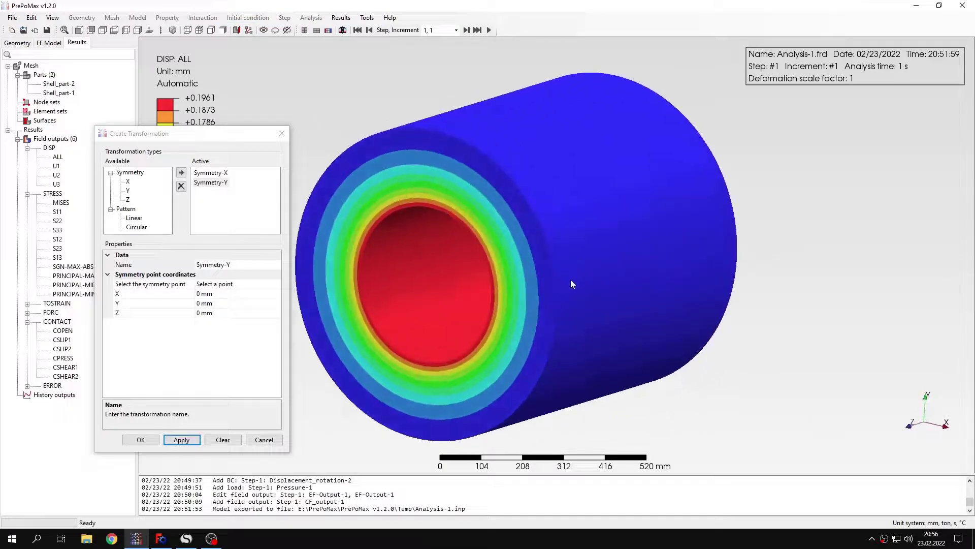
middle_click_drag(546, 235, 729, 259)
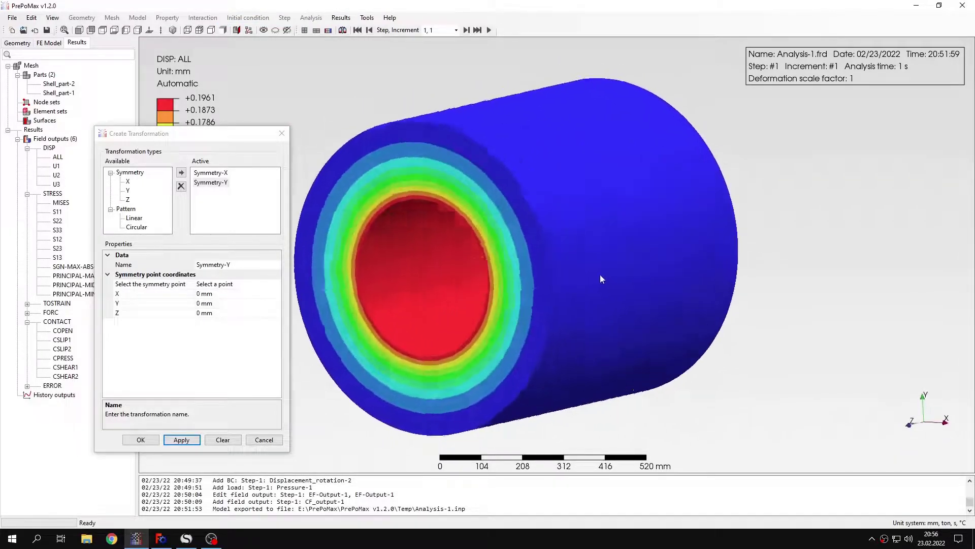
middle_click_drag(729, 259, 446, 255)
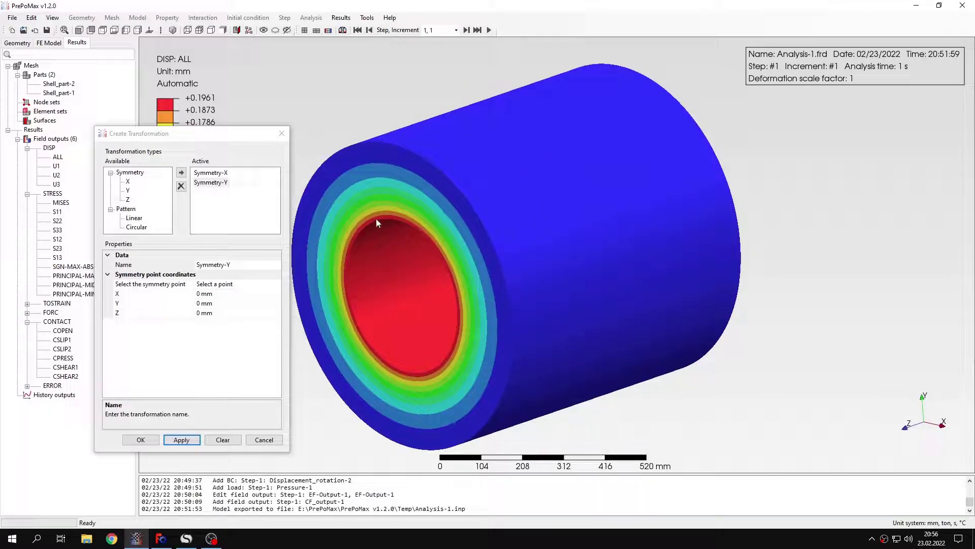
left_click(280, 133)
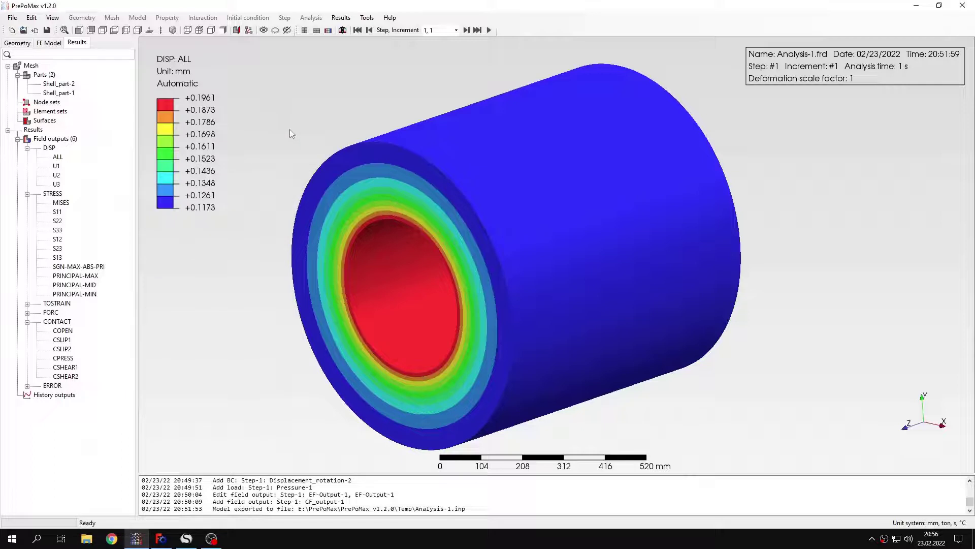